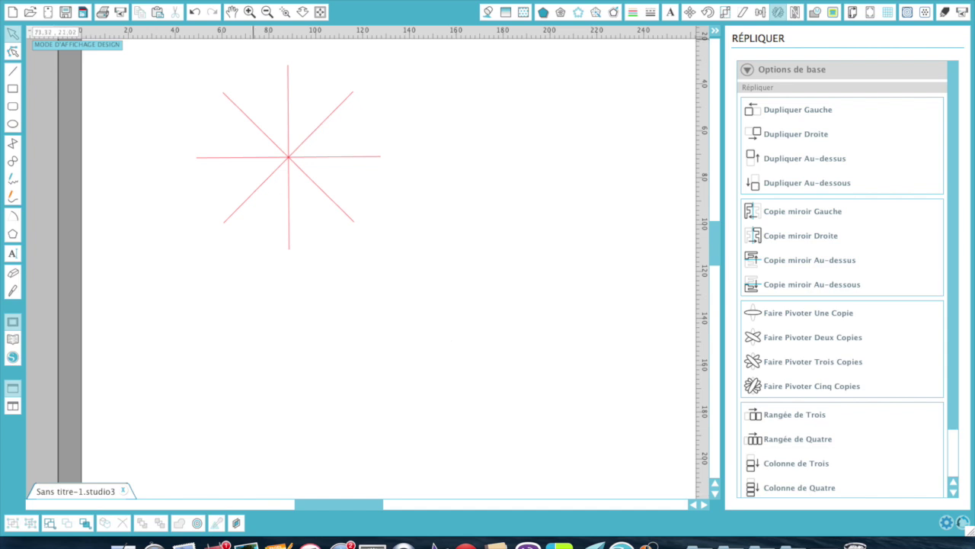
Rotate the vertical line and the diagonal running from upper left to lower right about the star's centre to space the spokes unevenly.
click(288, 91)
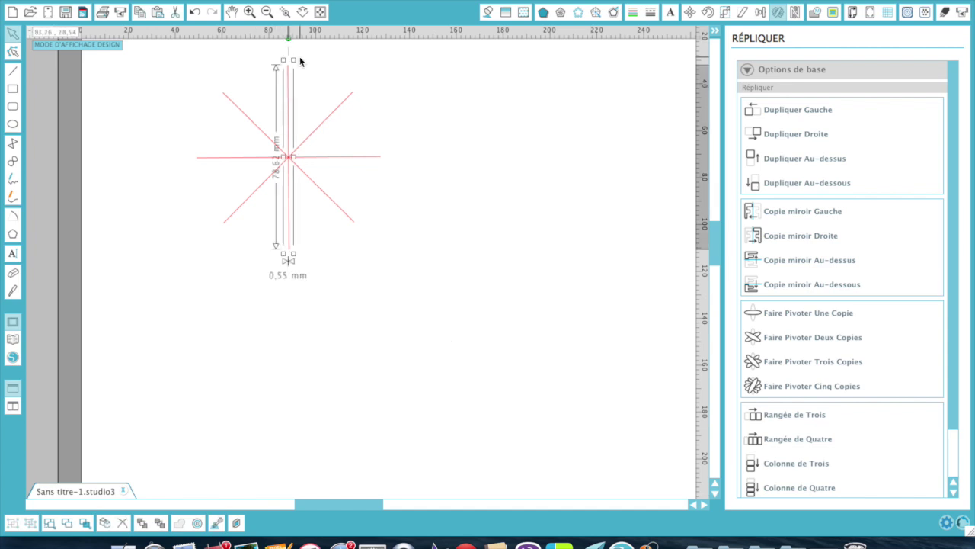
scroll(294, 61, up, 1)
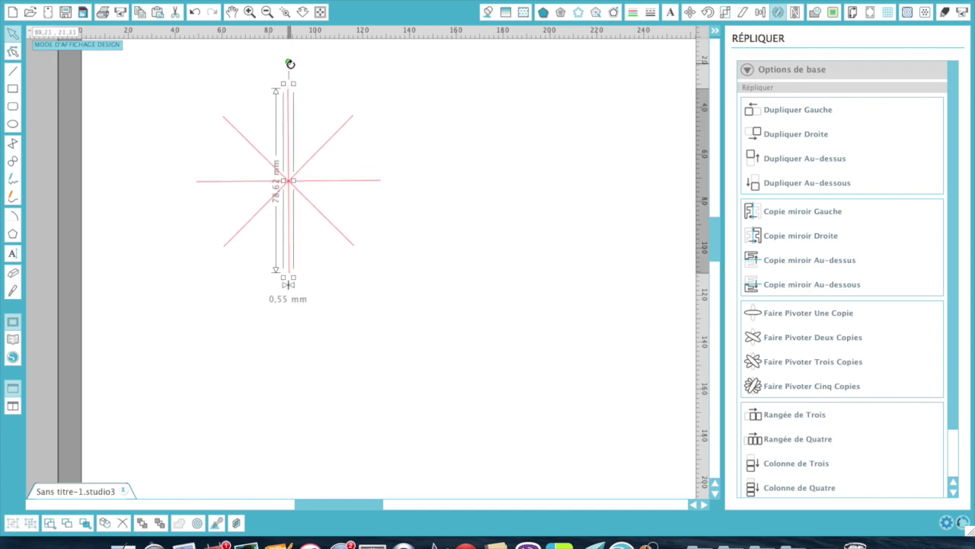
drag(290, 63, 336, 308)
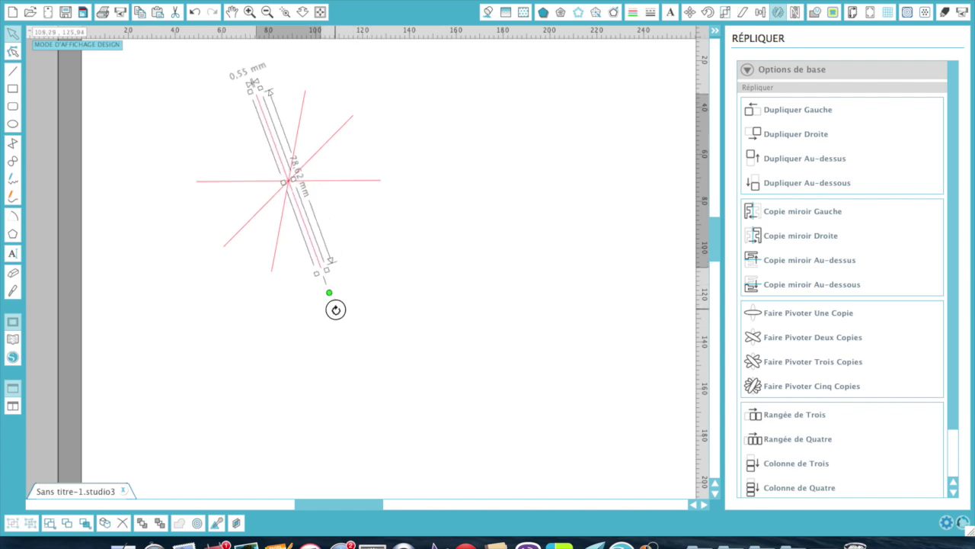
click(360, 305)
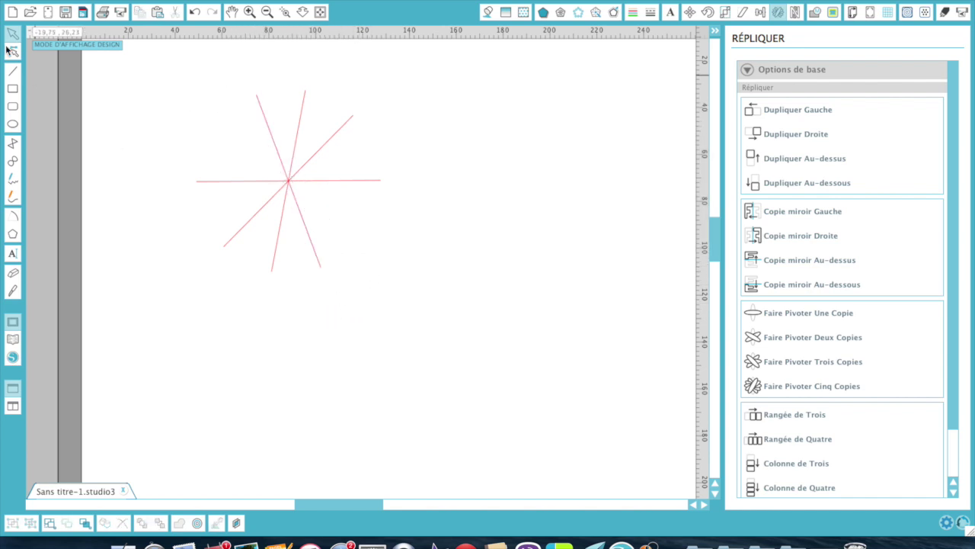
Shorten the upper-left, near-vertical lower and right-hand spokes by moving their end points towards the star's centre.
double_click(263, 109)
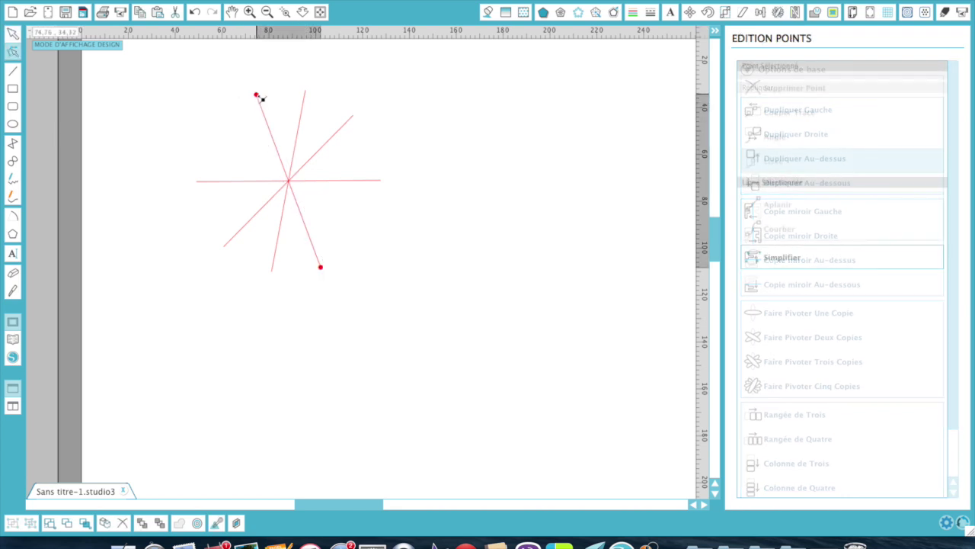
drag(256, 97, 268, 131)
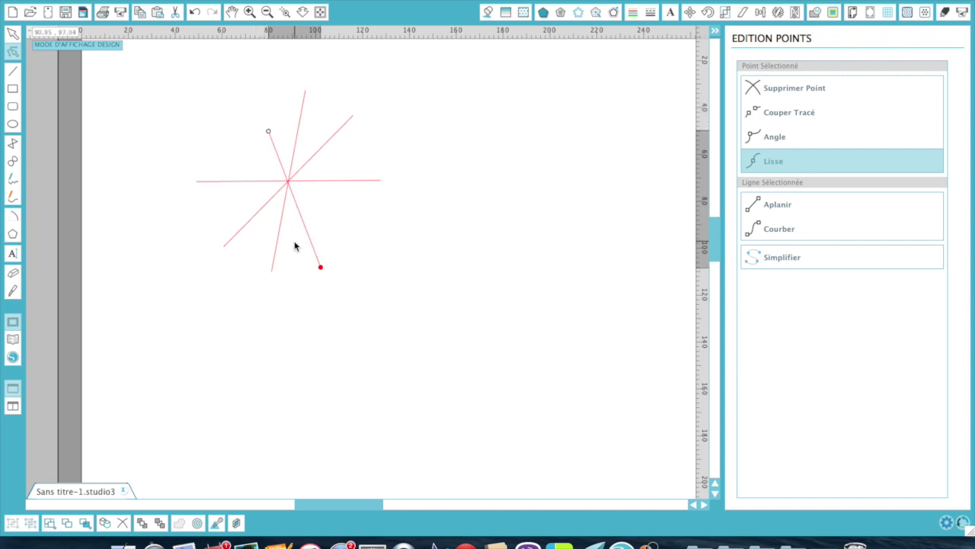
click(273, 276)
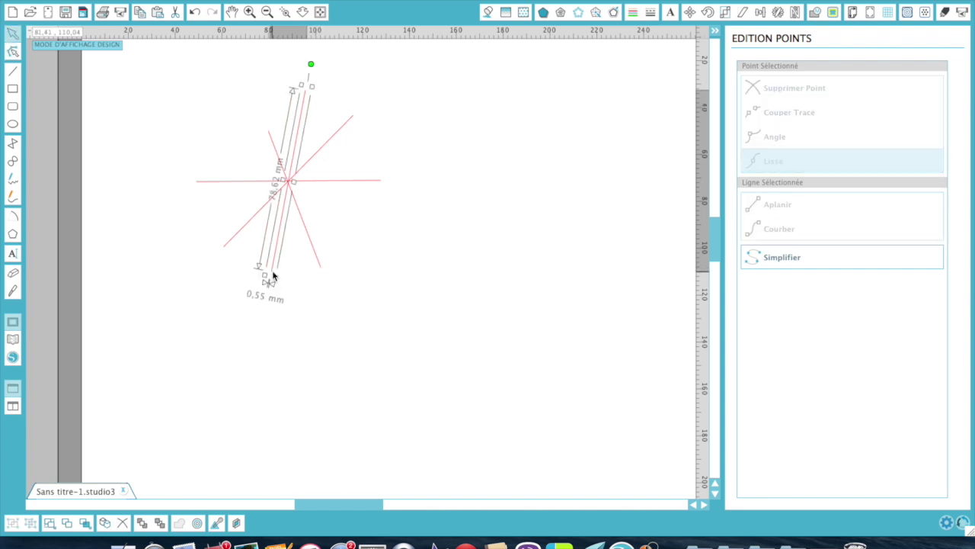
double_click(273, 277)
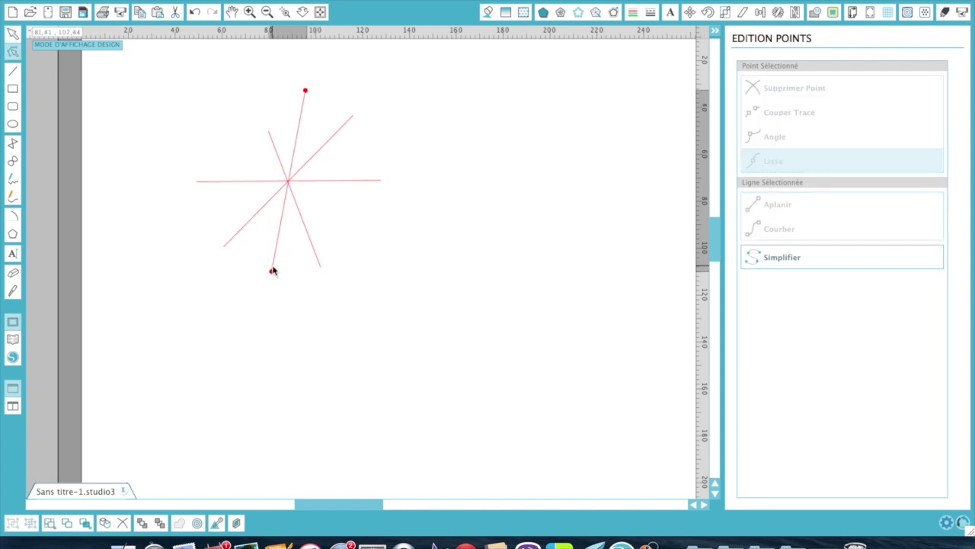
drag(273, 273, 277, 249)
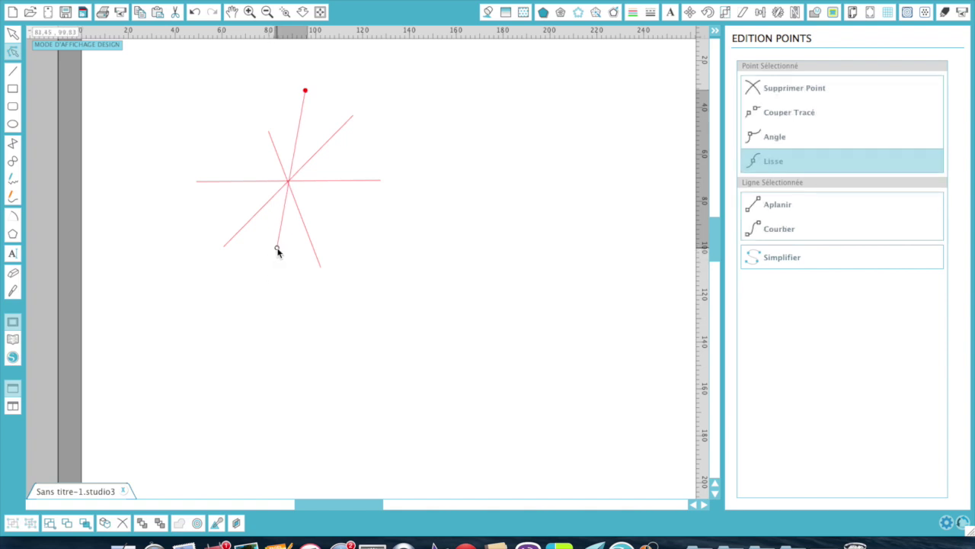
click(372, 181)
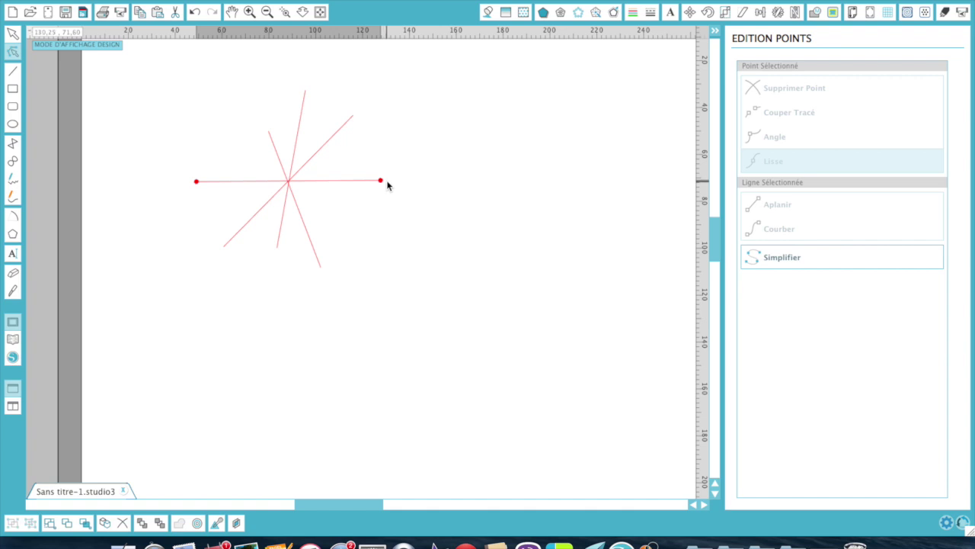
drag(386, 185, 350, 182)
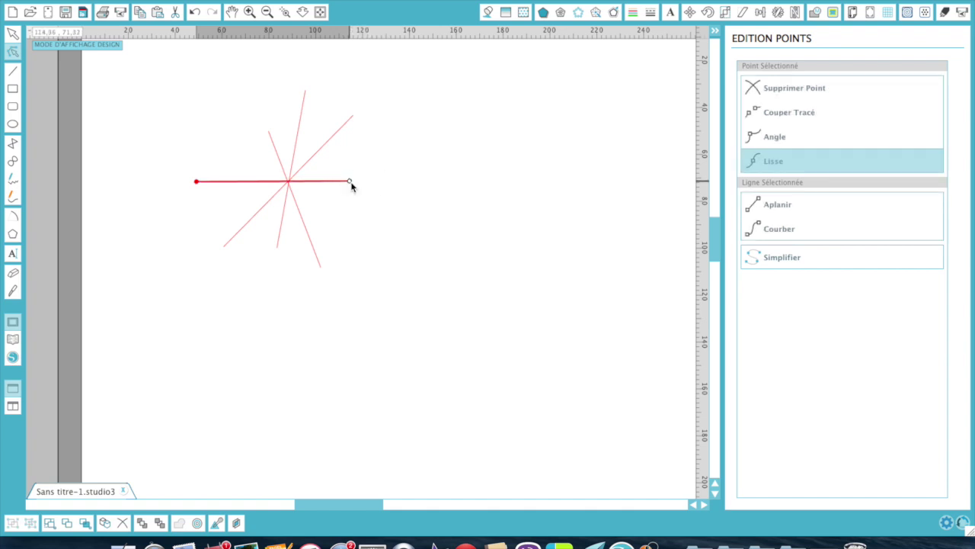
click(386, 221)
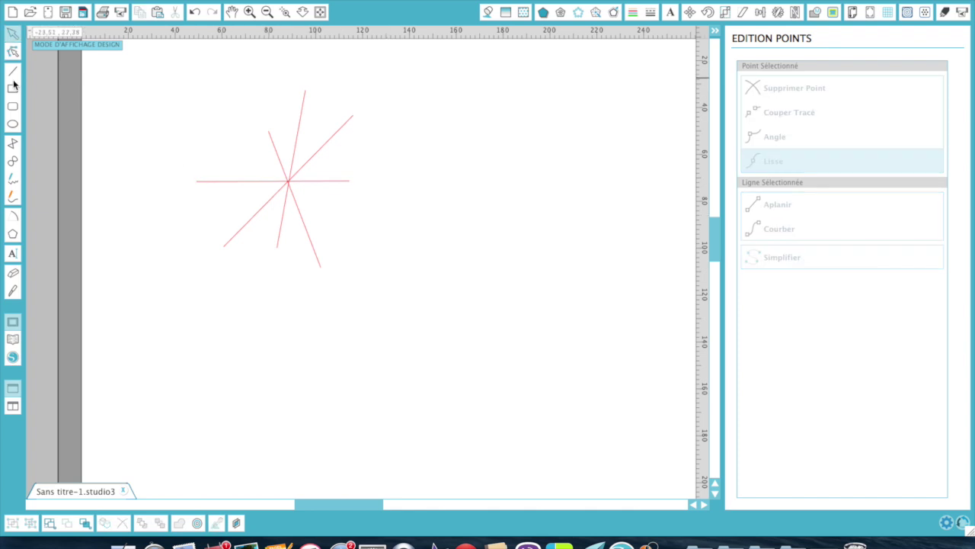
Draw a circle about 5.78 mm across and centre it on the end of the shortened upper-left spoke.
click(15, 126)
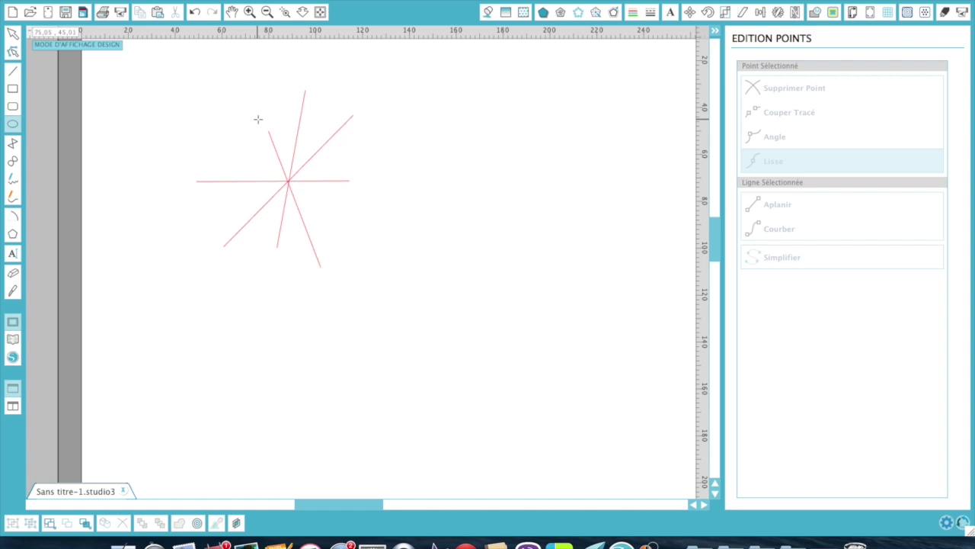
drag(259, 121, 274, 137)
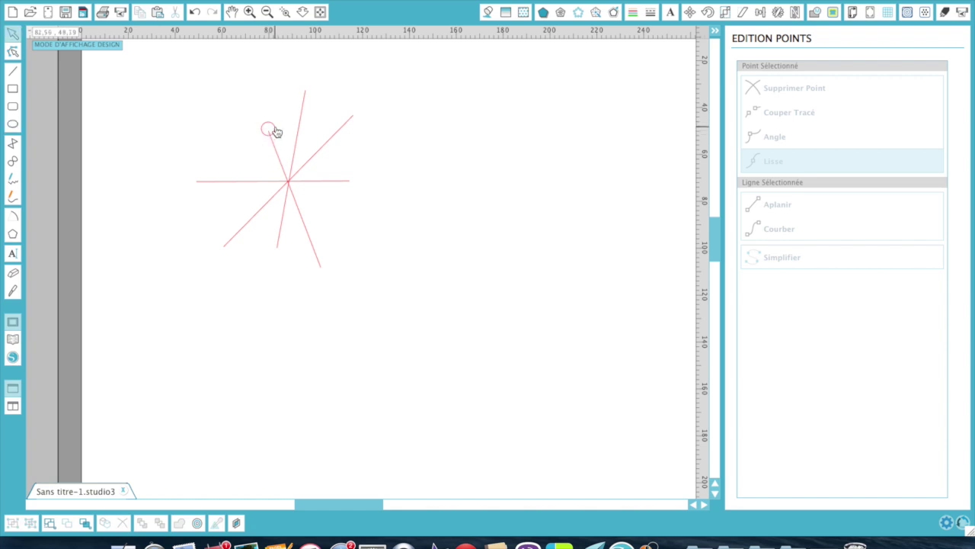
click(273, 131)
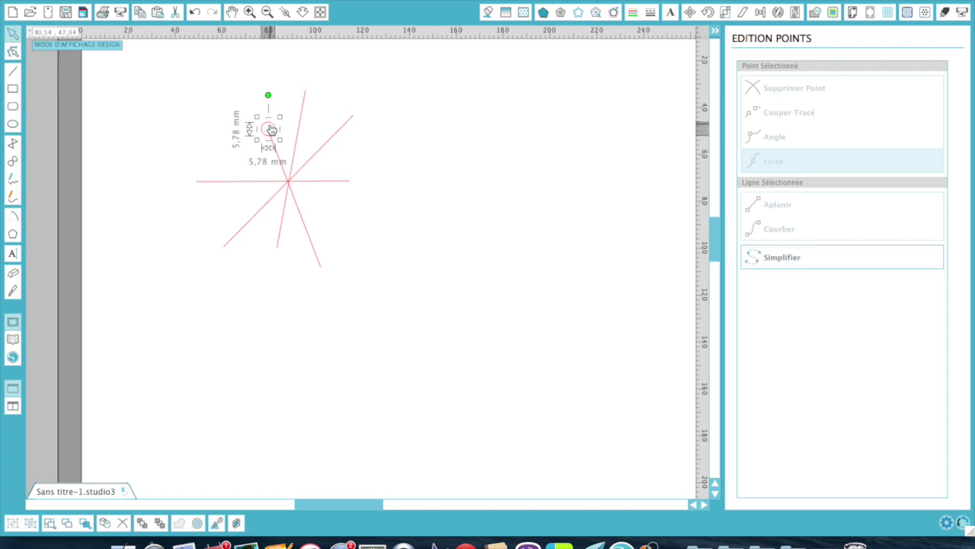
drag(271, 128, 272, 129)
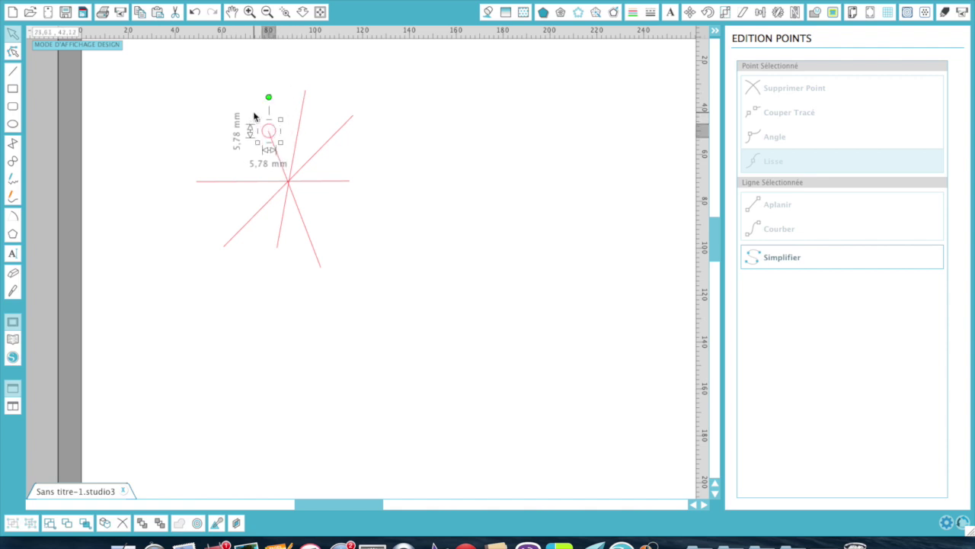
Place circles about 8.09 mm across on the ends of the top, upper-right and right spokes, enlarging the upper-right one.
drag(270, 129, 315, 95)
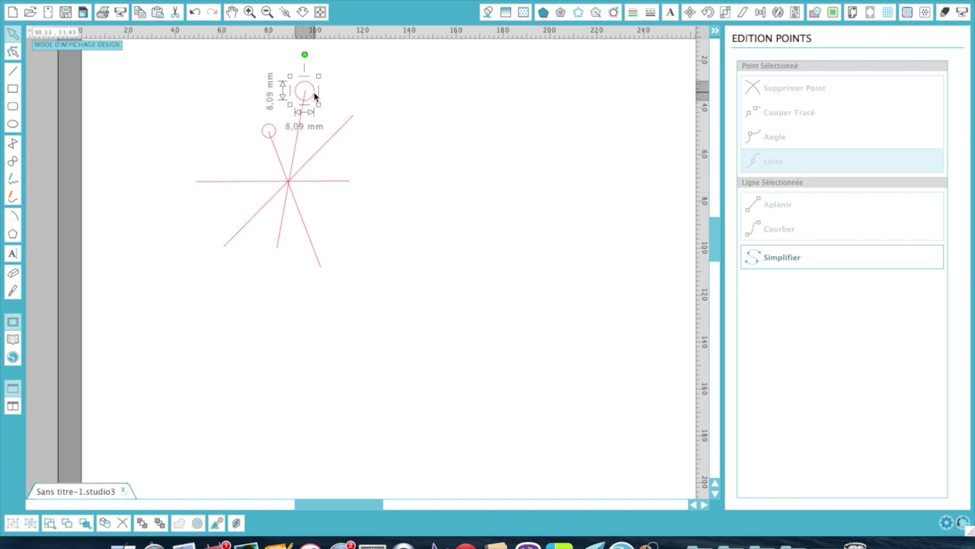
drag(316, 95, 363, 117)
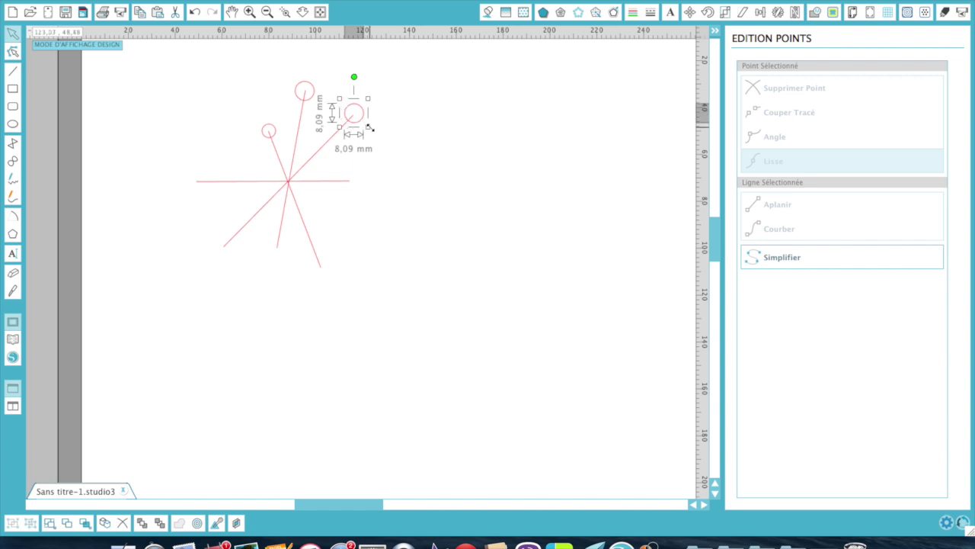
right_click(370, 128)
key(Escape)
drag(367, 127, 355, 193)
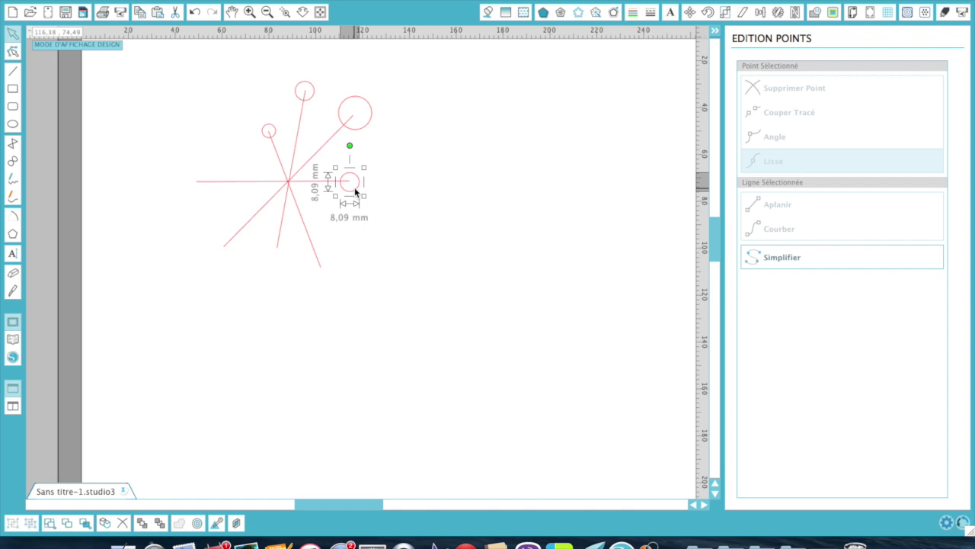
right_click(355, 189)
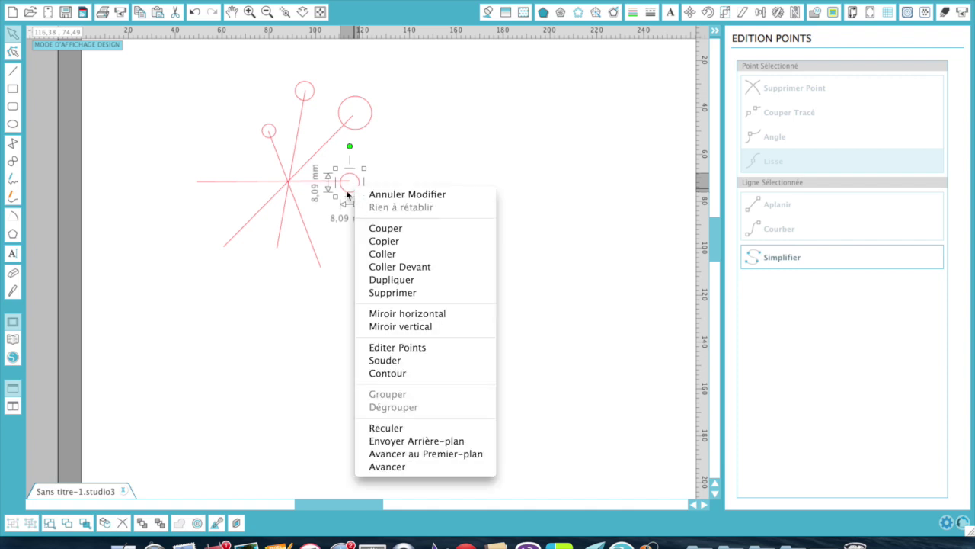
click(346, 190)
mouse_move(346, 190)
mouse_down()
mouse_move(349, 276)
mouse_move(344, 181)
mouse_move(347, 192)
mouse_up()
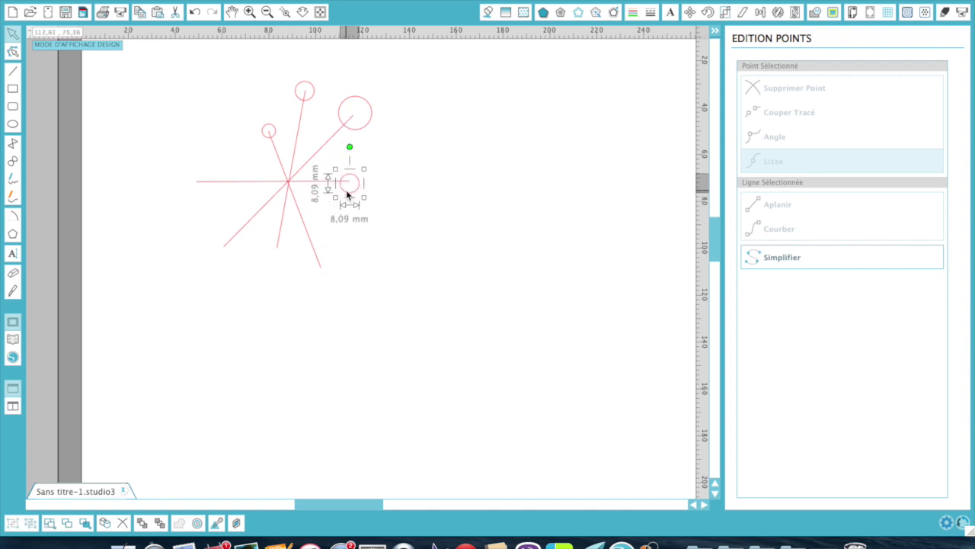
Place circle copies on the four remaining spoke ends, enlarging the lower-right one to about 13.87 mm and varying the others.
drag(346, 190, 326, 274)
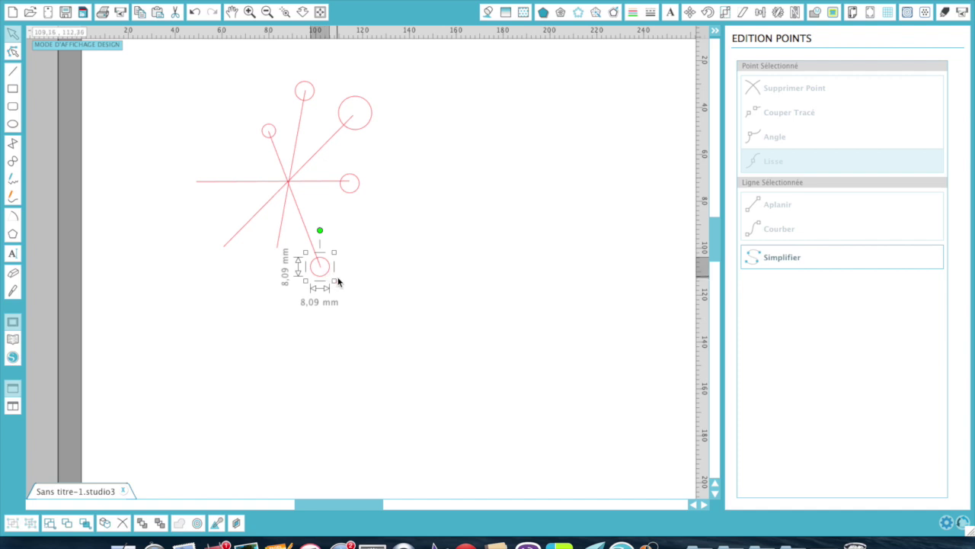
click(333, 281)
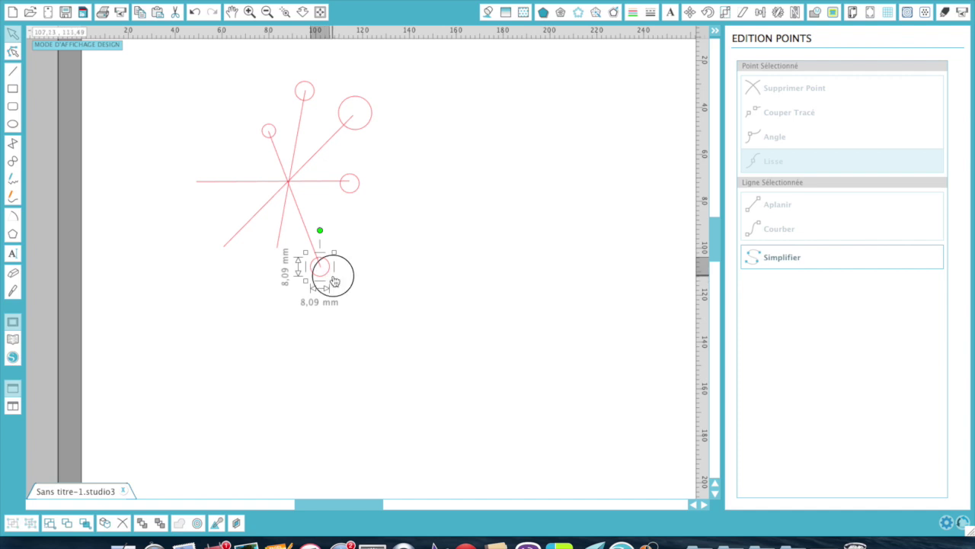
drag(334, 281, 346, 295)
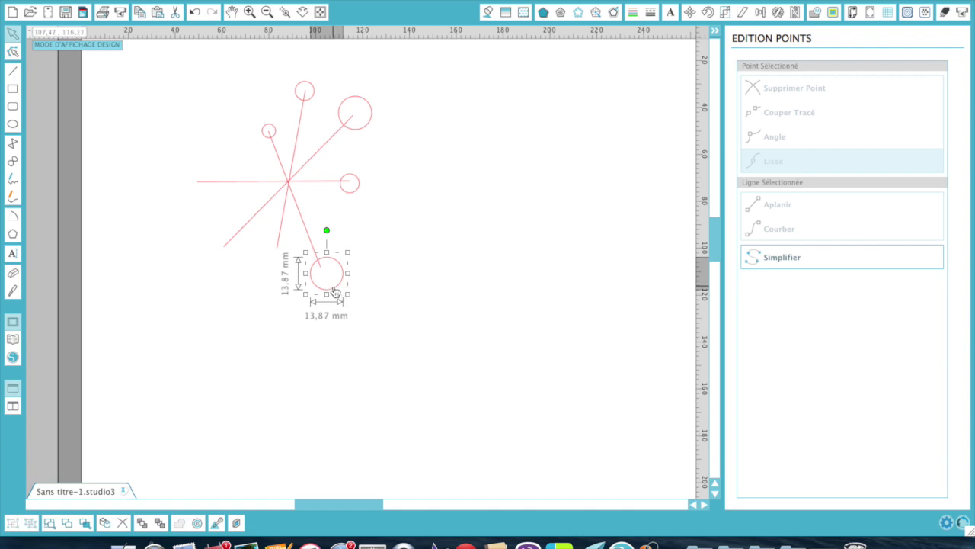
drag(336, 294, 331, 291)
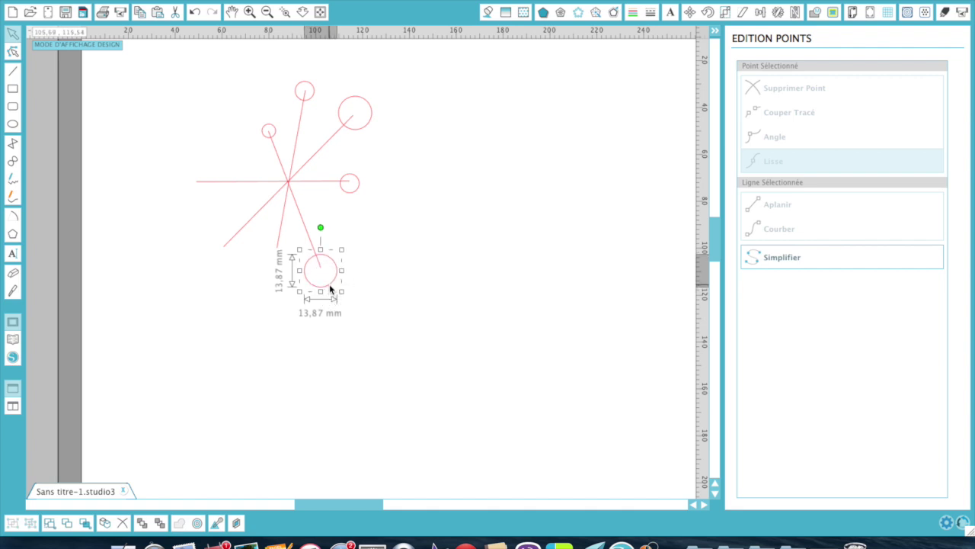
drag(330, 288, 231, 259)
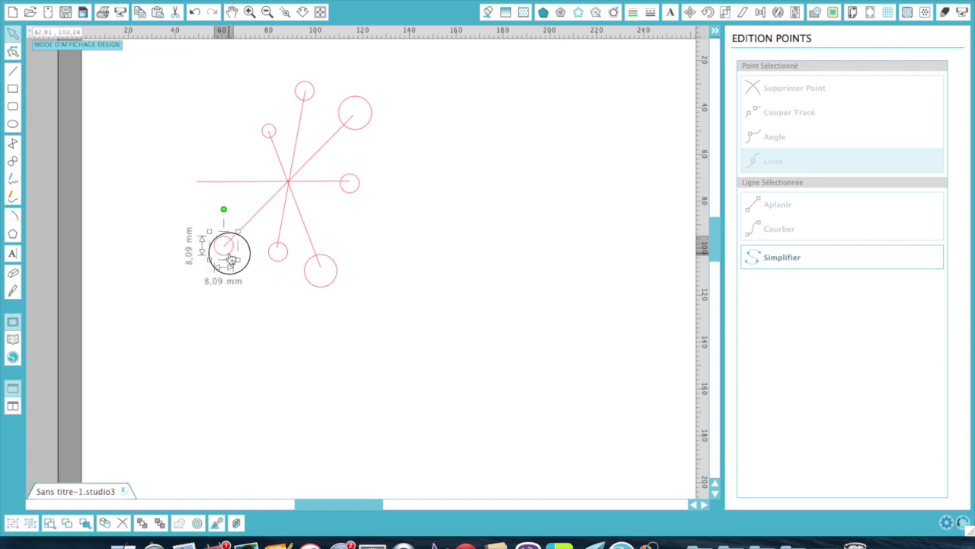
drag(238, 259, 200, 193)
Group all the lines and circles of the star and create a rounded 2.0 mm contour around them.
drag(157, 52, 494, 376)
key(super+g)
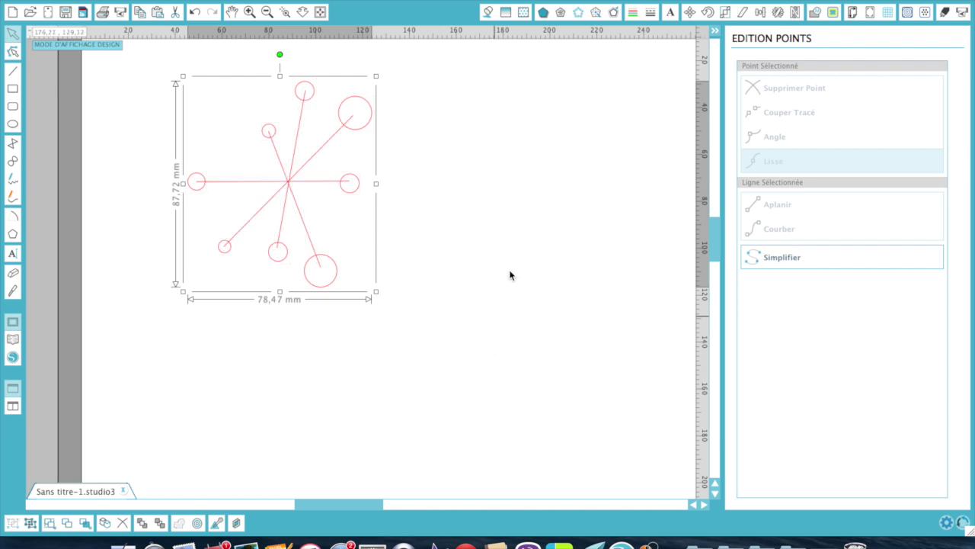
click(614, 13)
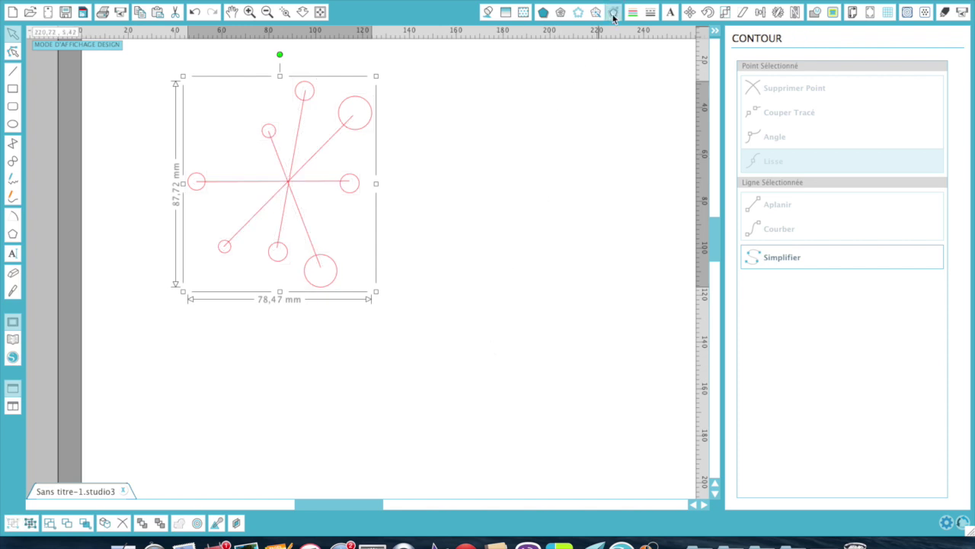
click(785, 90)
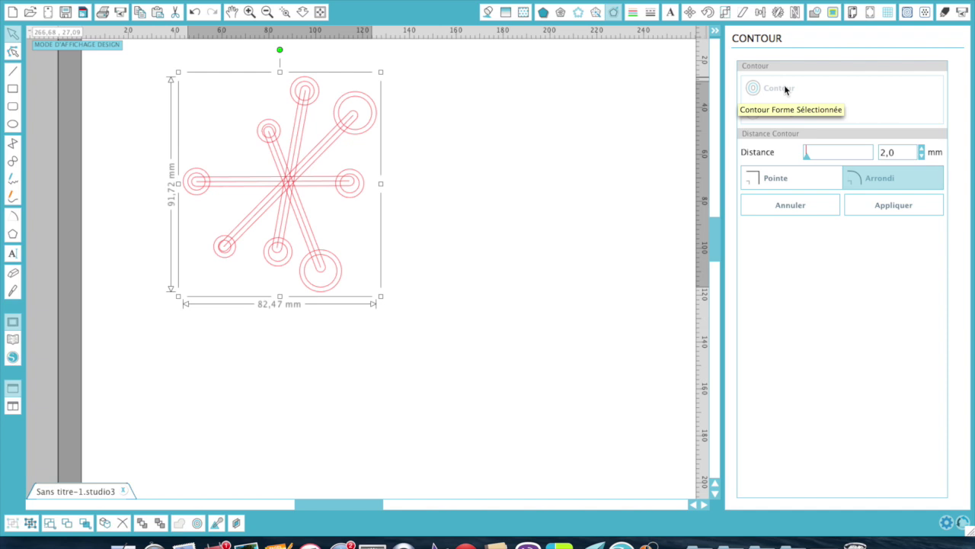
click(534, 198)
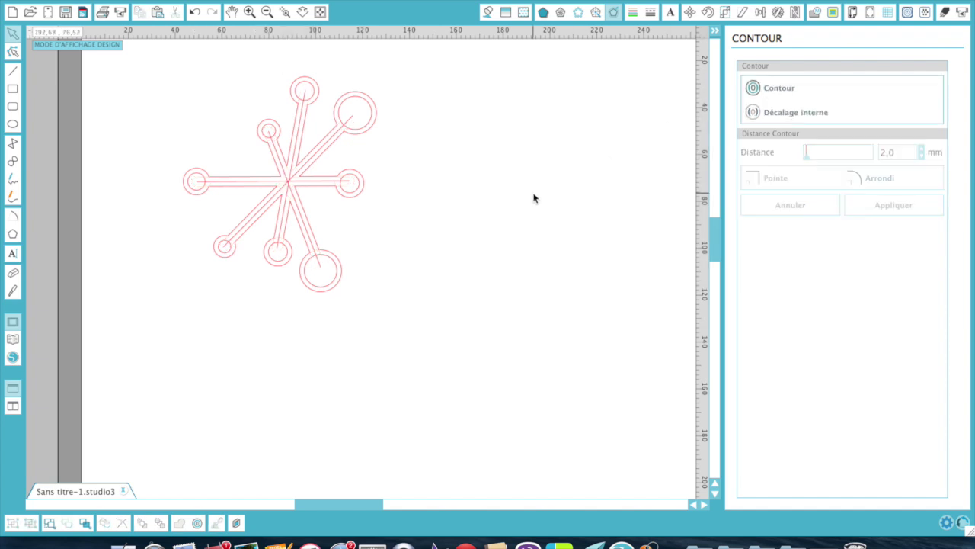
Move the original line-and-circle star out of its contour and park it off the page, beyond the left edge of the cutting mat.
click(340, 131)
drag(340, 127, 631, 277)
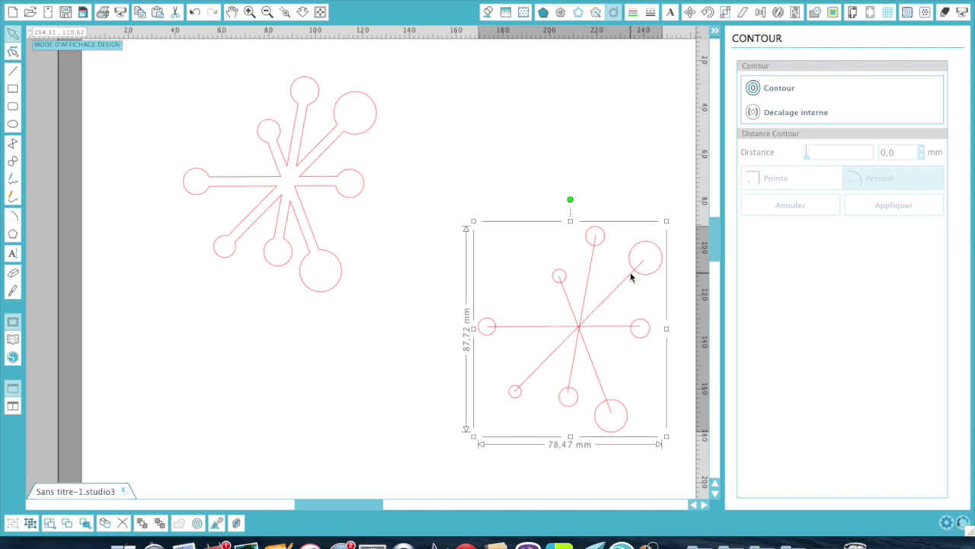
right_click(634, 273)
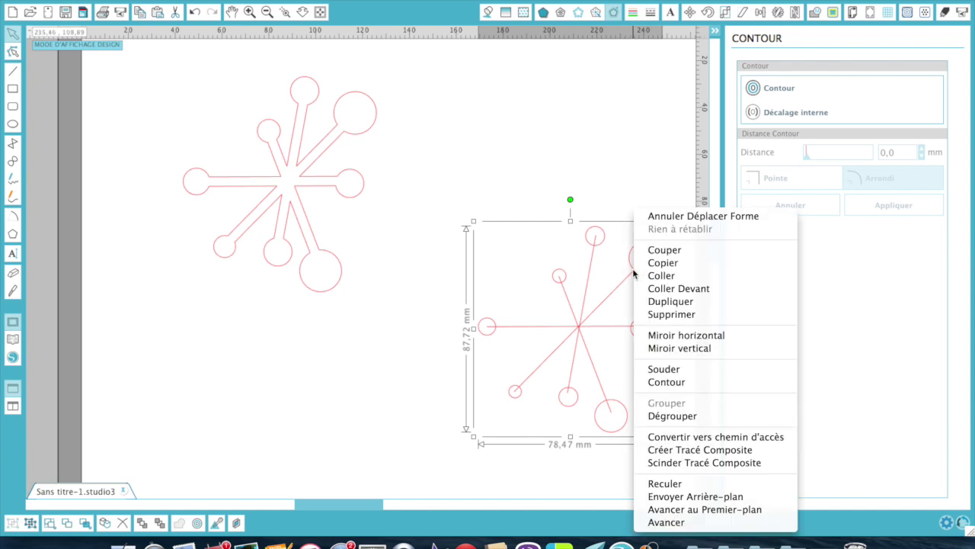
click(565, 190)
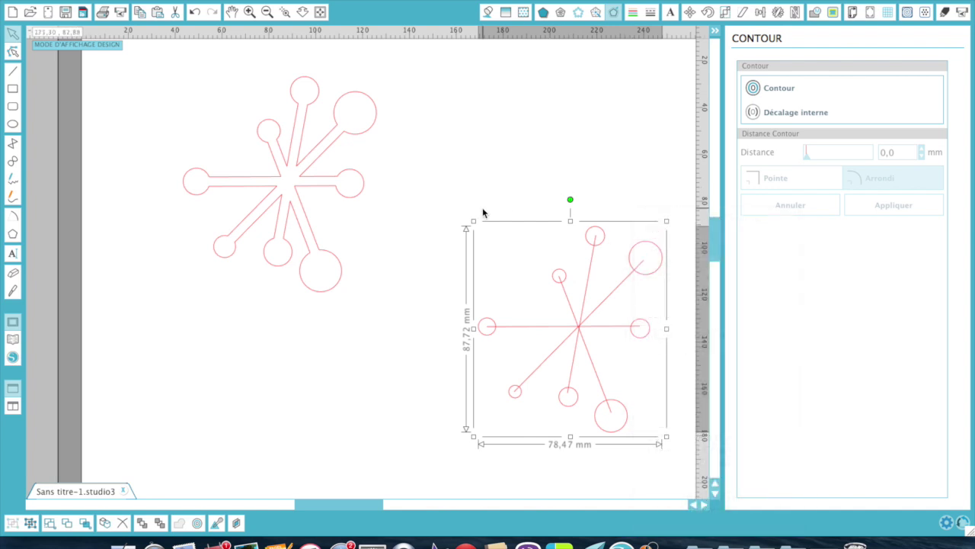
click(320, 13)
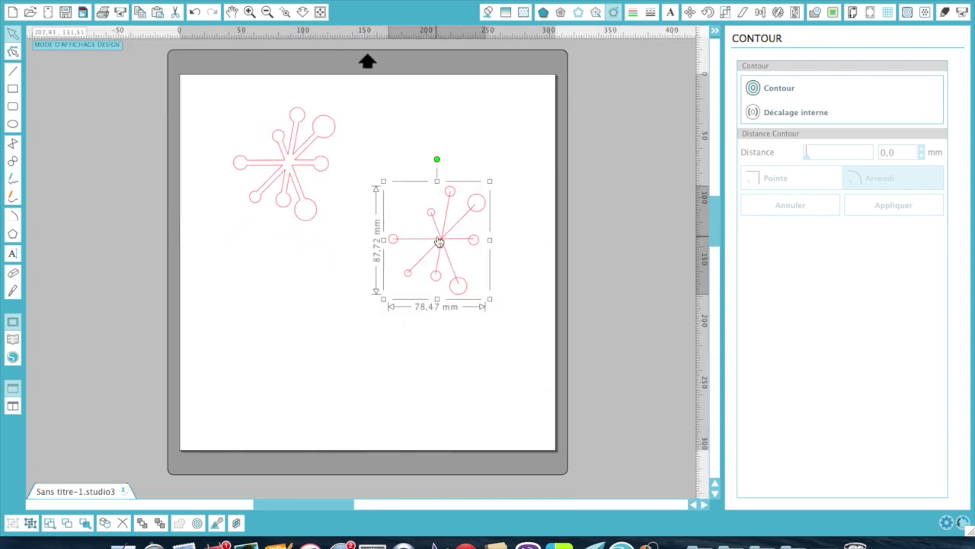
drag(445, 243, 97, 182)
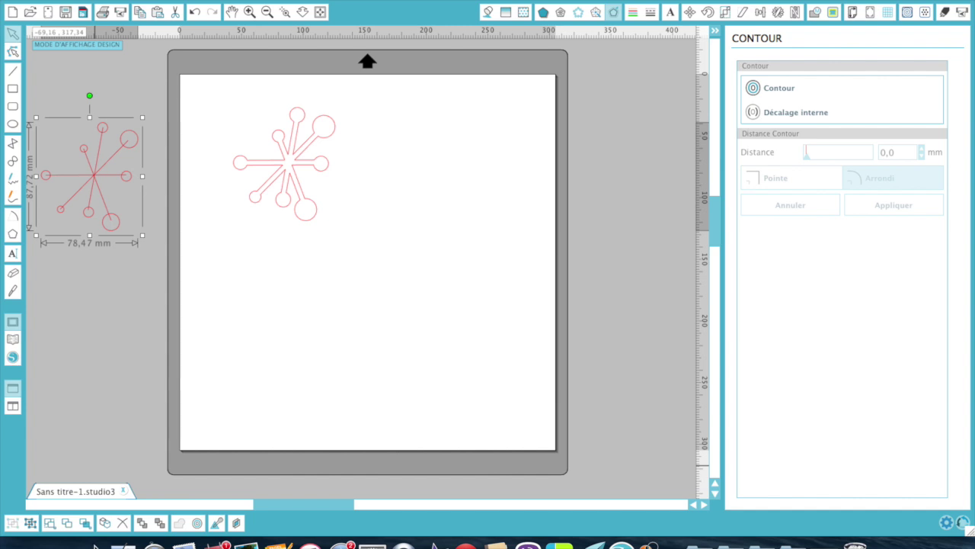
Shrink the contour star to about 47.55 × 52.89 mm and duplicate it twice in a row beside the original.
click(312, 222)
drag(341, 227, 302, 185)
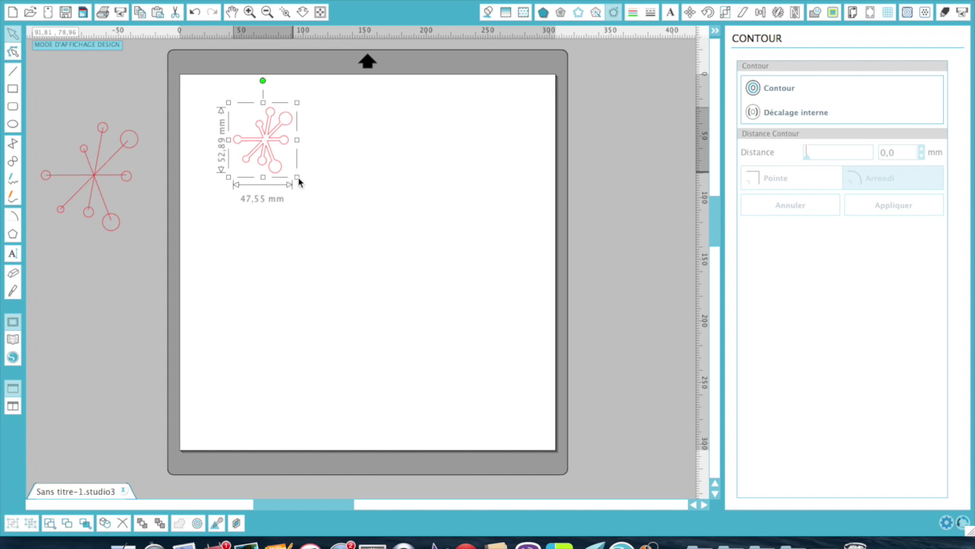
key(super+d)
key(super+d)
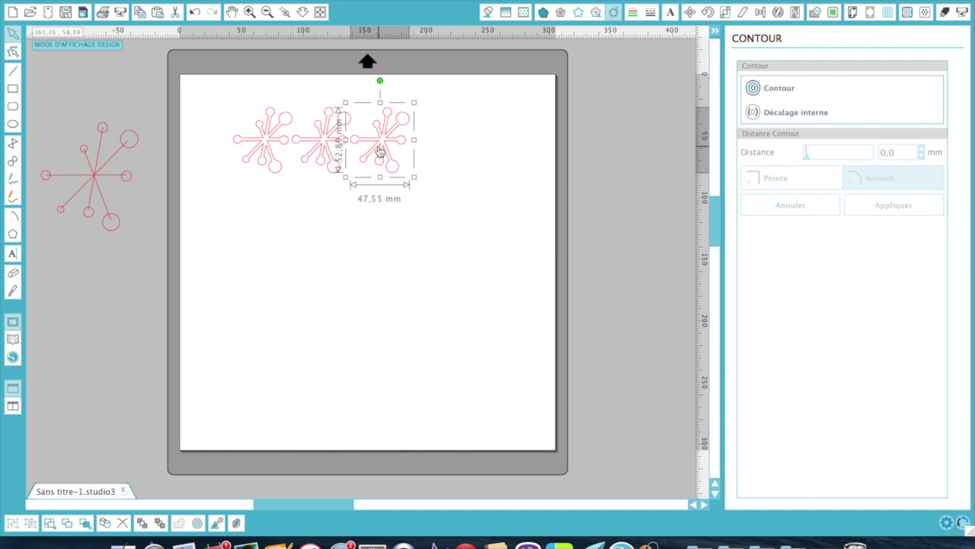
Move and rotate the last star copy near the page's right edge, then shrink the middle copy to about 24.66 × 27.42 mm and turn it about 90°.
drag(366, 138, 451, 172)
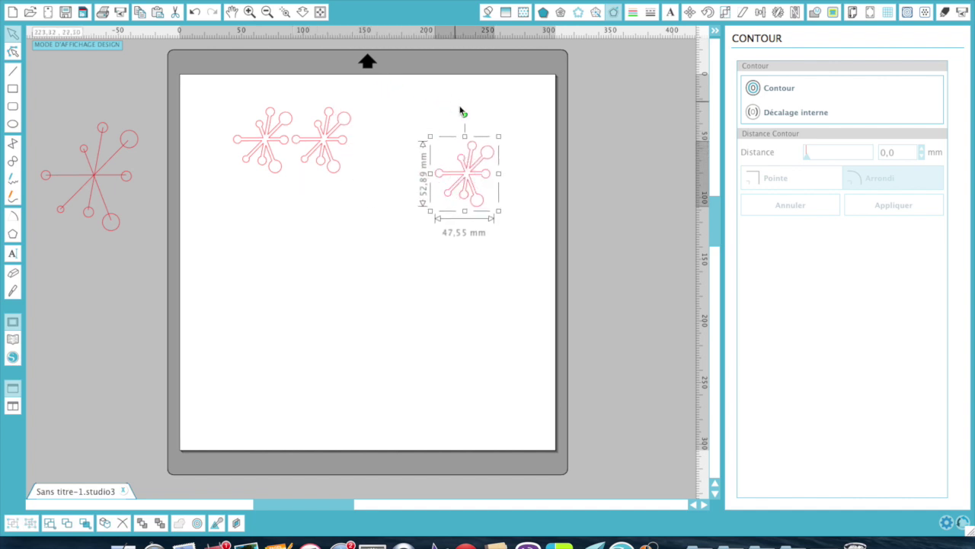
drag(464, 113, 368, 191)
click(333, 145)
drag(389, 224, 360, 192)
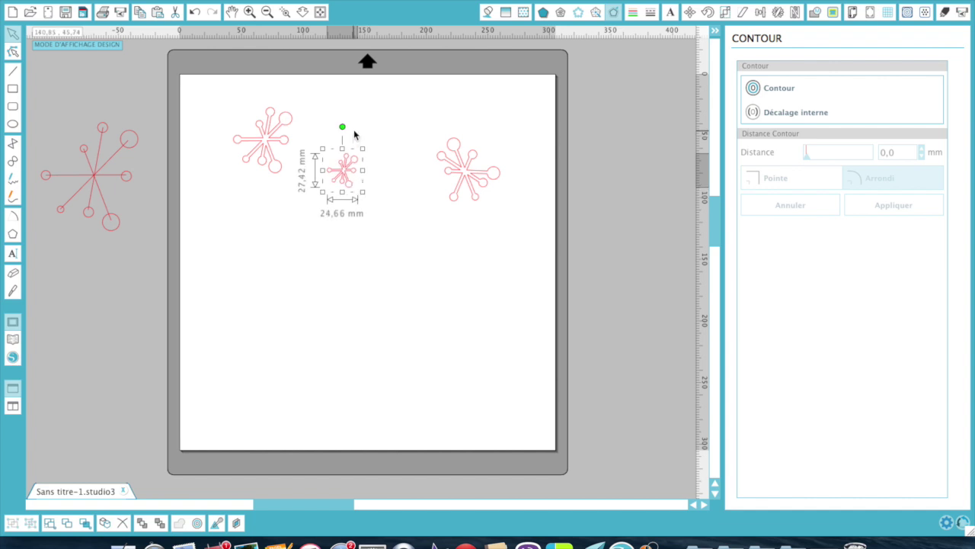
drag(342, 125, 415, 167)
drag(345, 174, 379, 154)
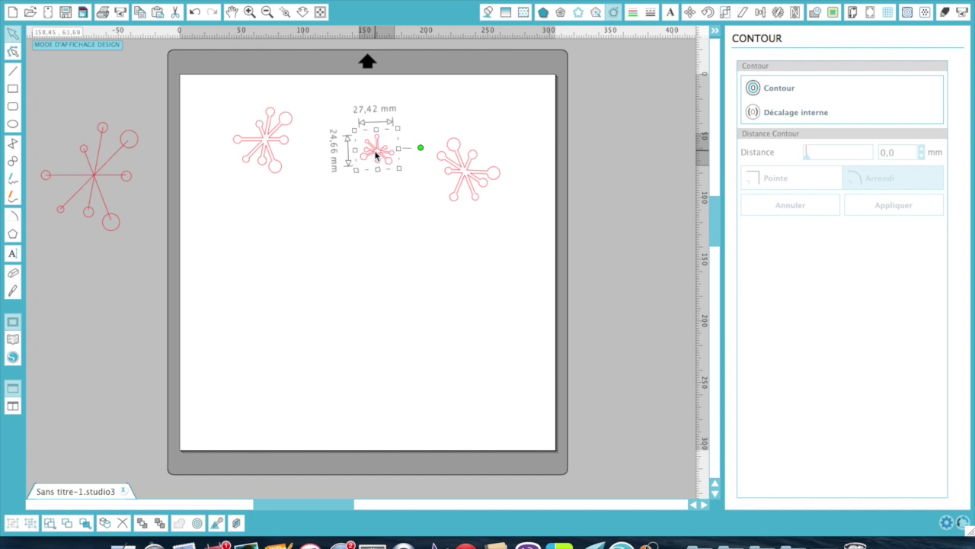
Copy the upper-left star to the middle of the page, enlarge it to about 85.01 × 94.55 mm and rotate it counter-clockwise.
click(277, 140)
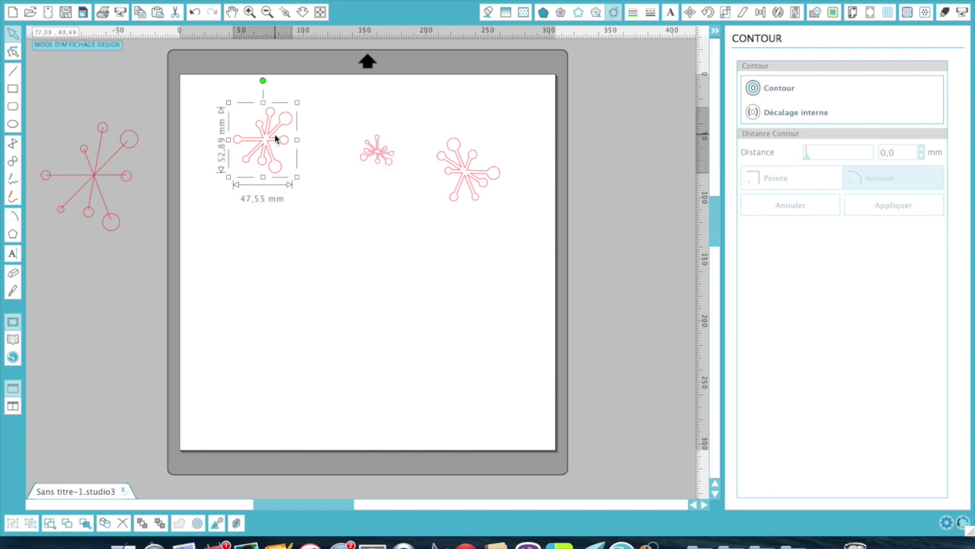
drag(276, 140, 368, 250)
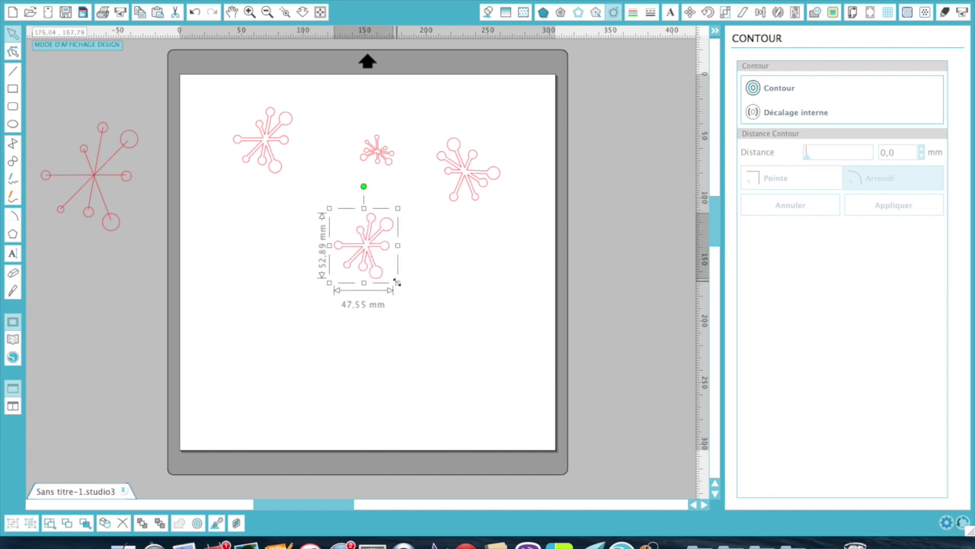
drag(398, 283, 443, 334)
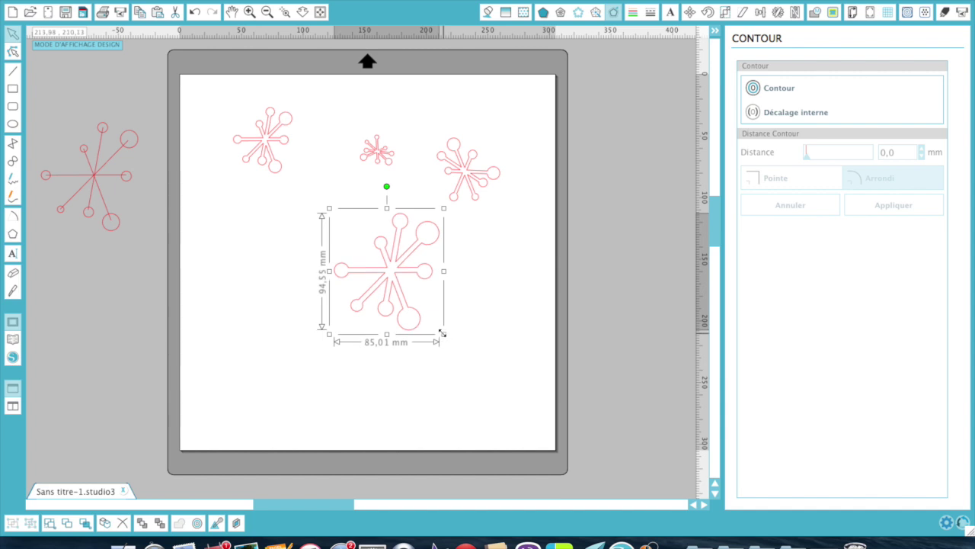
drag(386, 186, 277, 266)
click(246, 297)
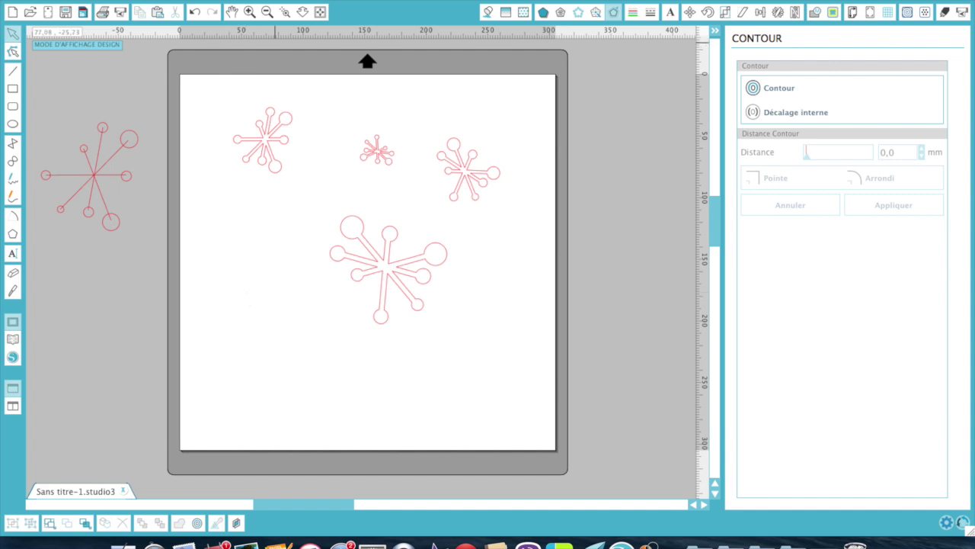
Open the recent file "Palette définitive ZAT 15 maj.studio3" and copy its upper-left group of ten solid colour swatches.
click(162, 1)
mouse_move(167, 19)
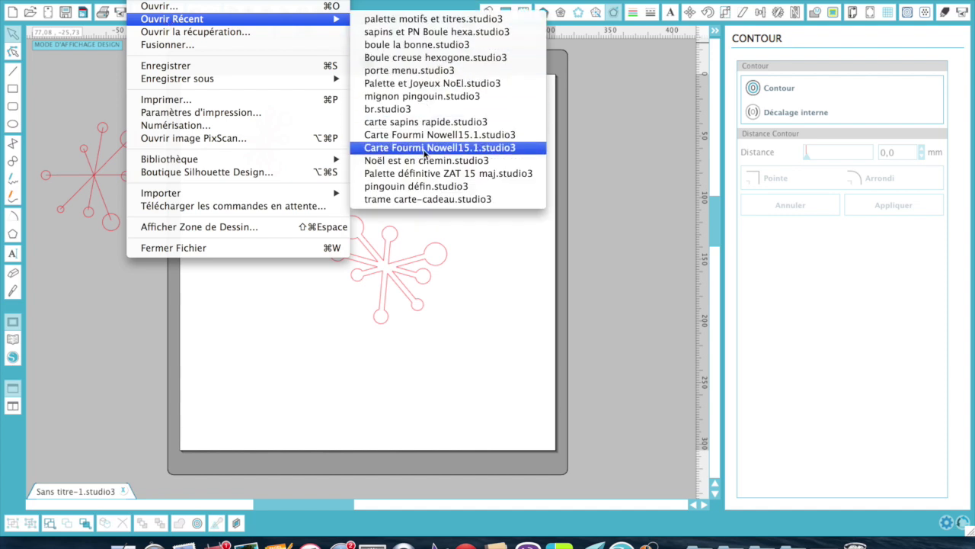
click(426, 174)
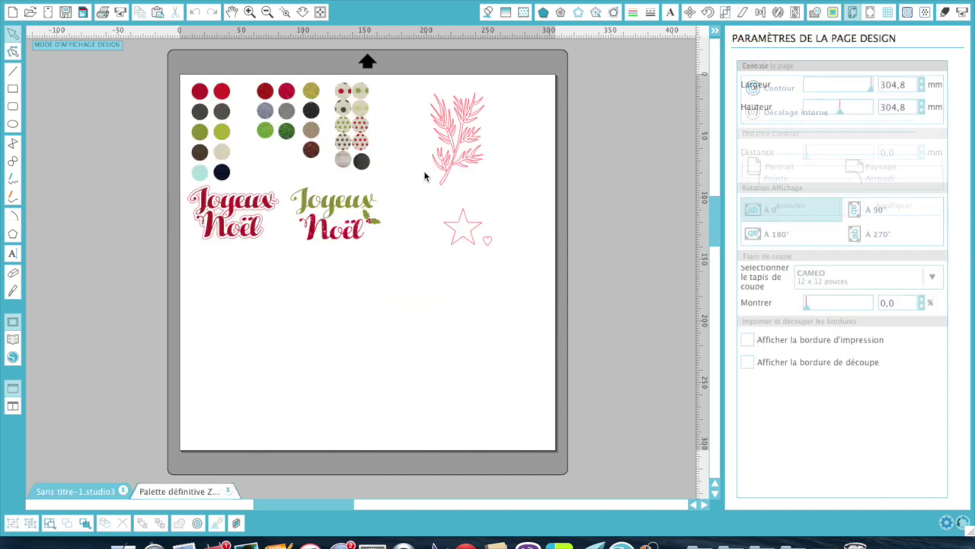
click(202, 183)
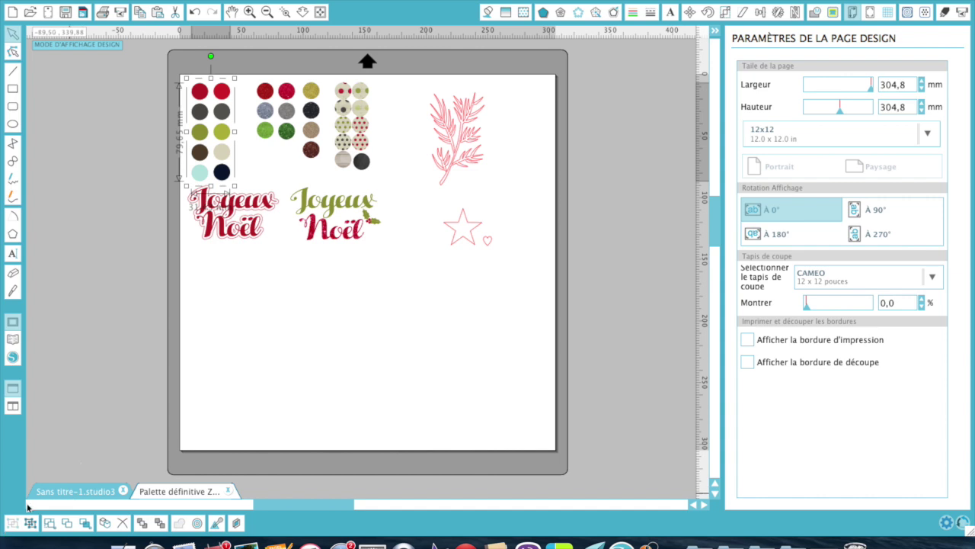
Paste the colour swatch group into Sans titre-1 and park it off the cutting mat, below the line-and-circle star.
click(91, 491)
click(268, 362)
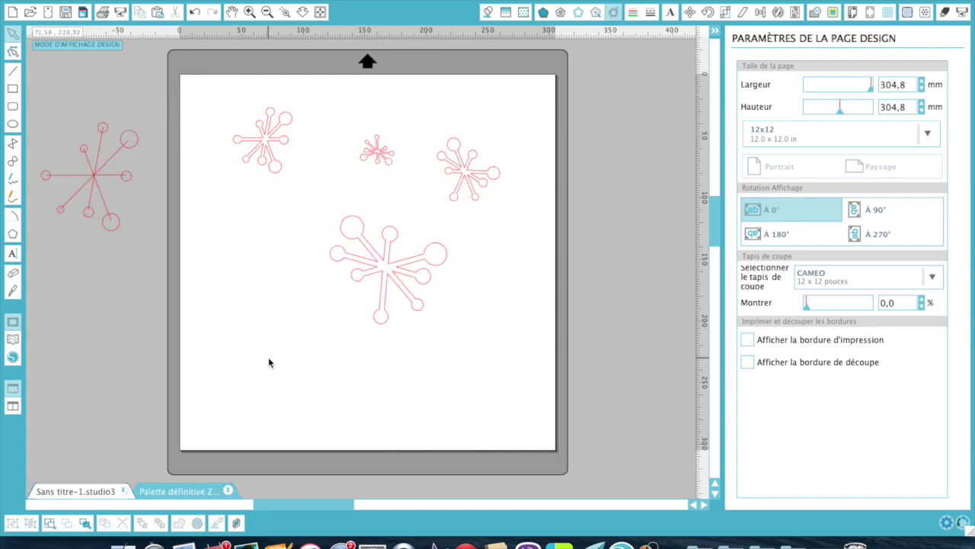
key(ctrl+v)
drag(209, 176, 114, 369)
click(267, 196)
Fill the upper-left star and the large central star with the light aqua swatch colour.
click(263, 144)
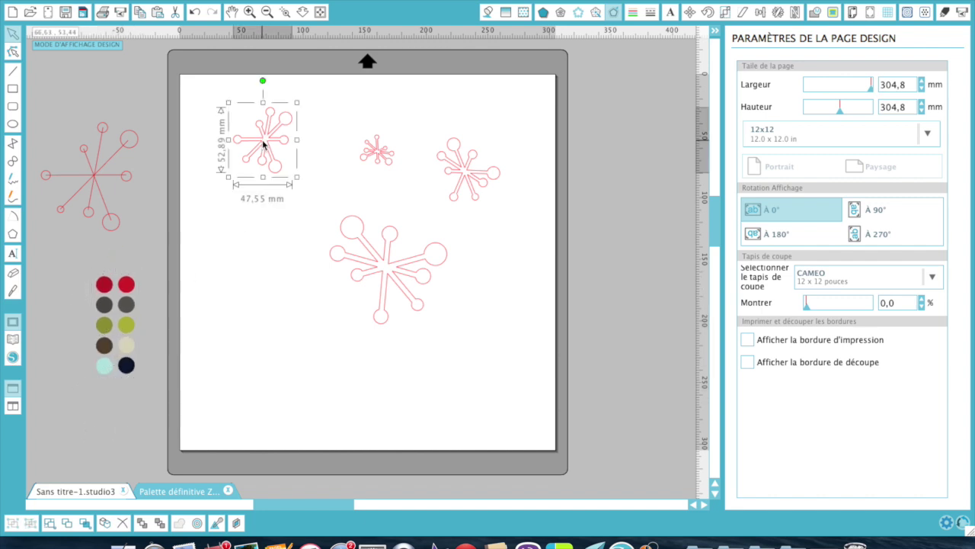
click(217, 523)
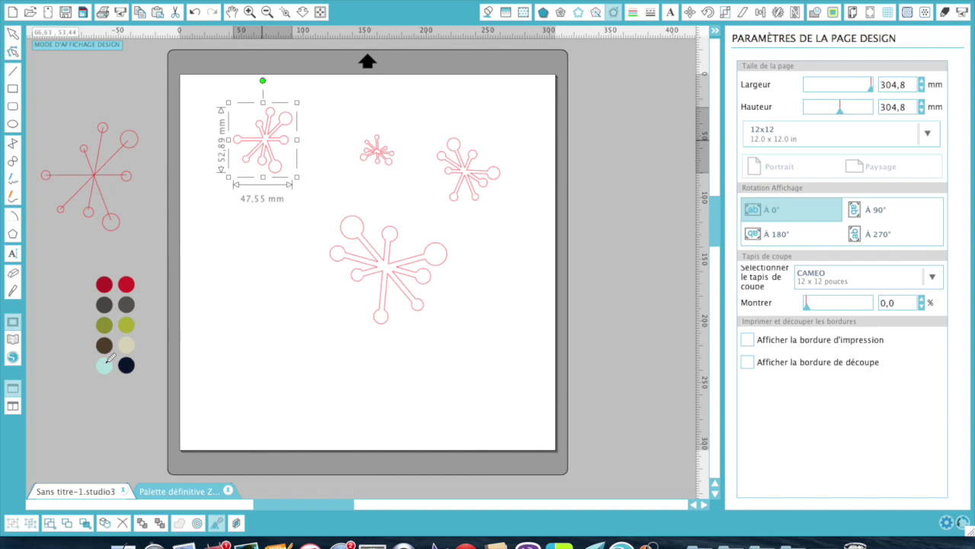
click(107, 363)
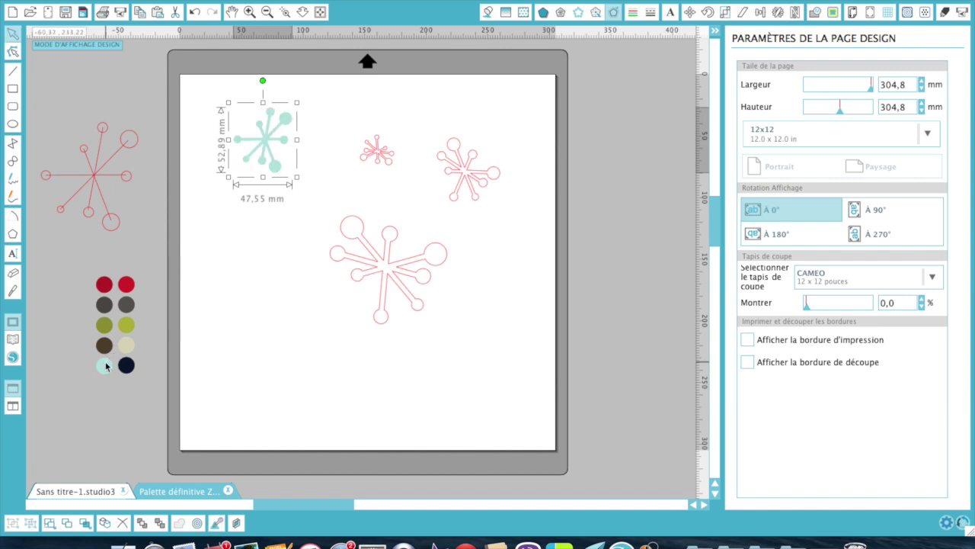
click(357, 226)
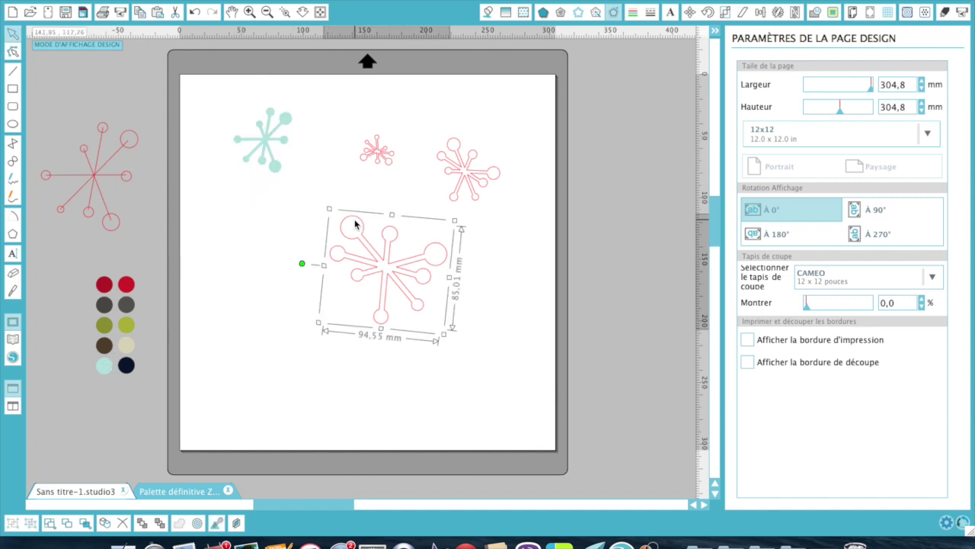
click(111, 366)
Fill the smallest star and the star near the page's right edge with the same light aqua colour.
click(383, 147)
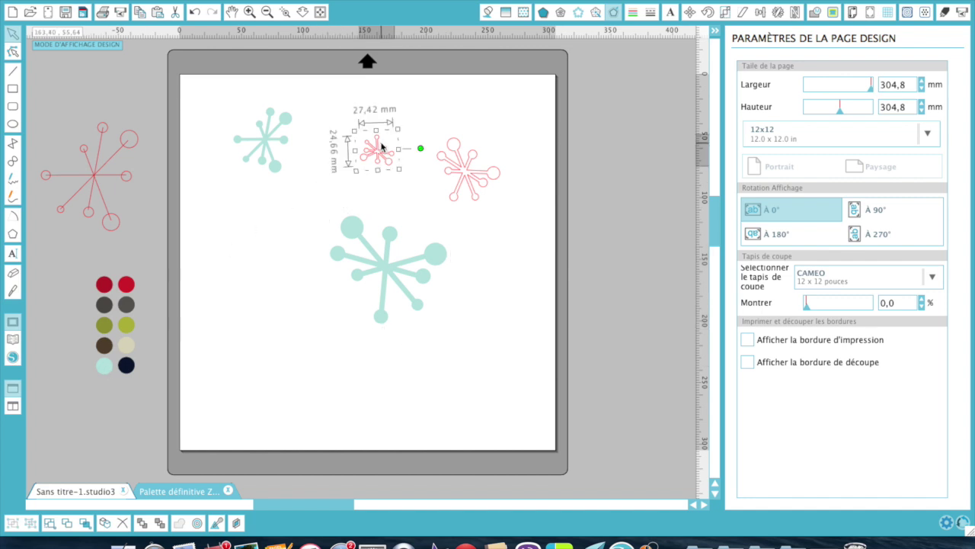
key(i)
click(355, 223)
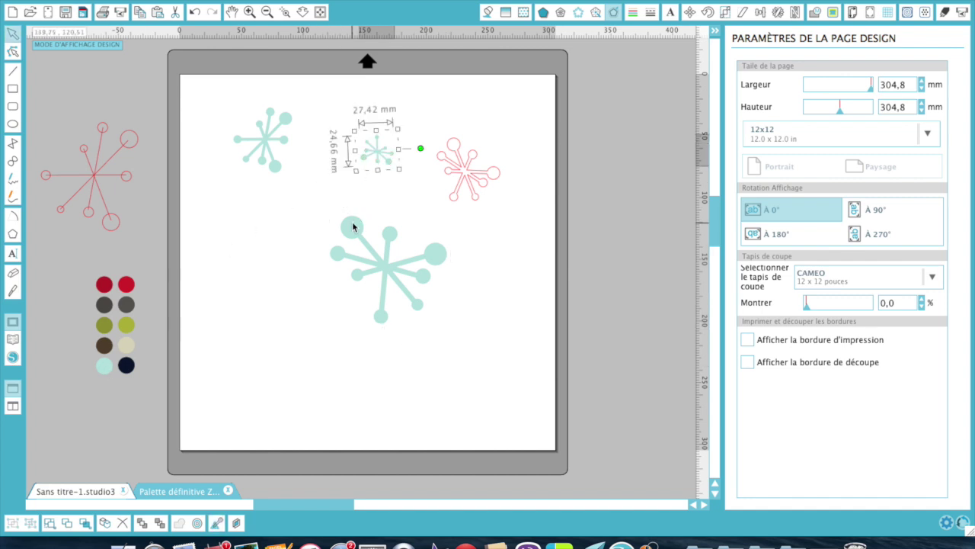
click(446, 157)
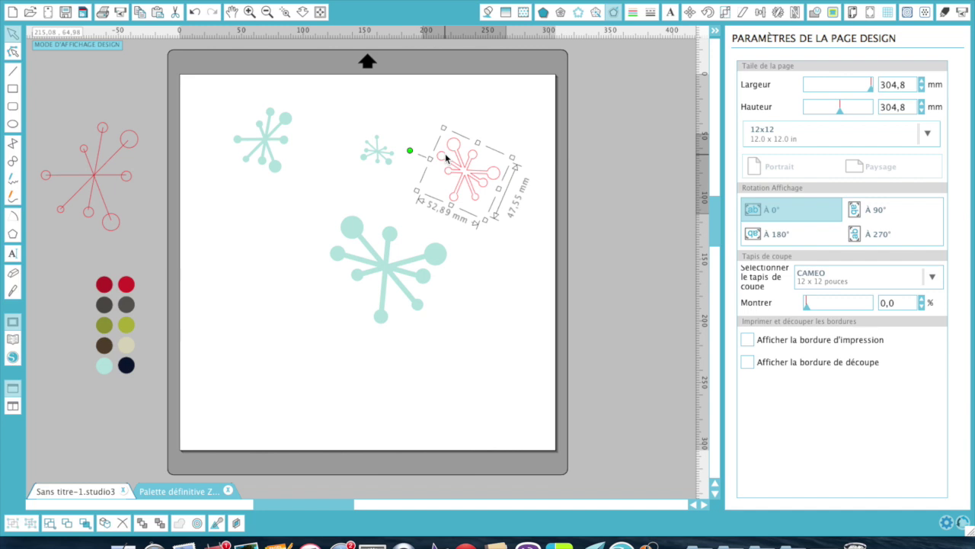
key(i)
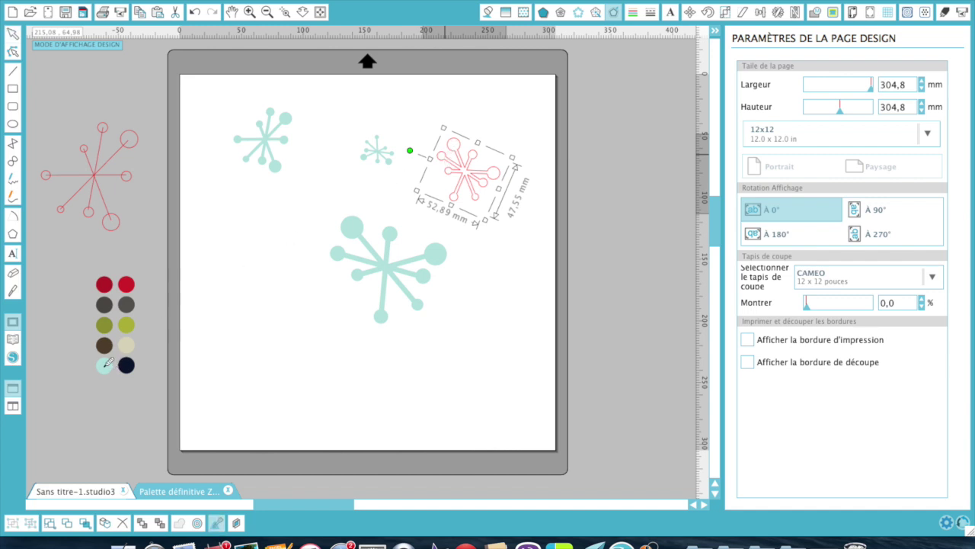
click(107, 364)
click(275, 307)
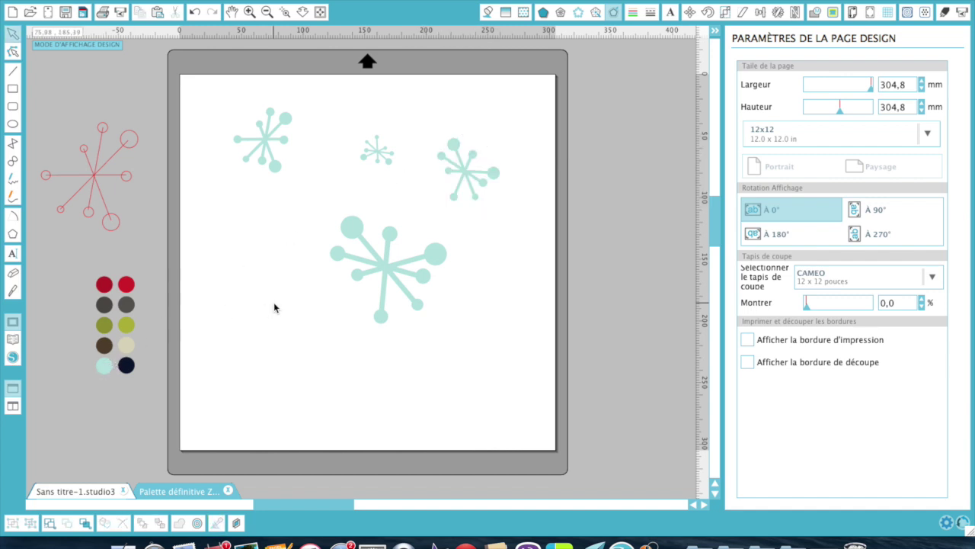
Move the line-and-circle star back onto the lower-left area of the page and ungroup it.
drag(95, 177, 282, 350)
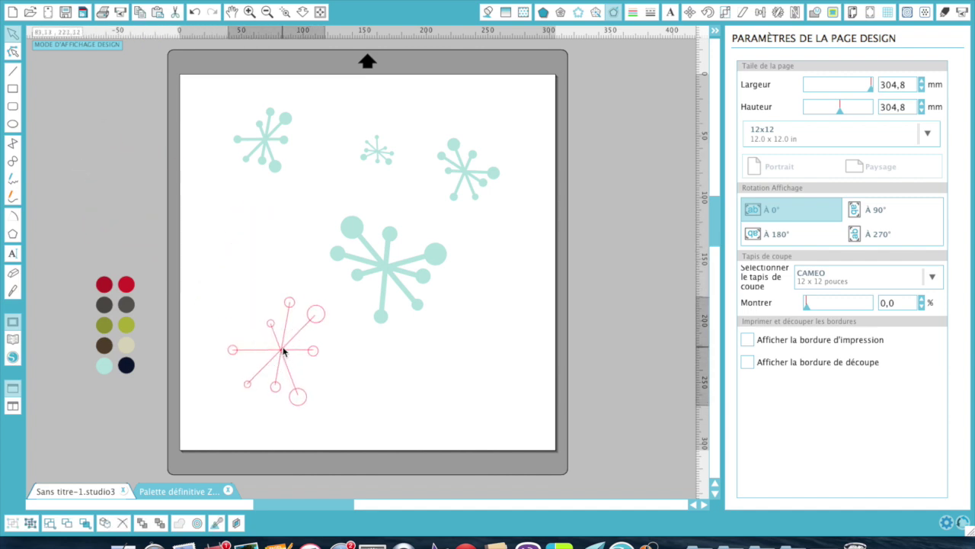
right_click(283, 350)
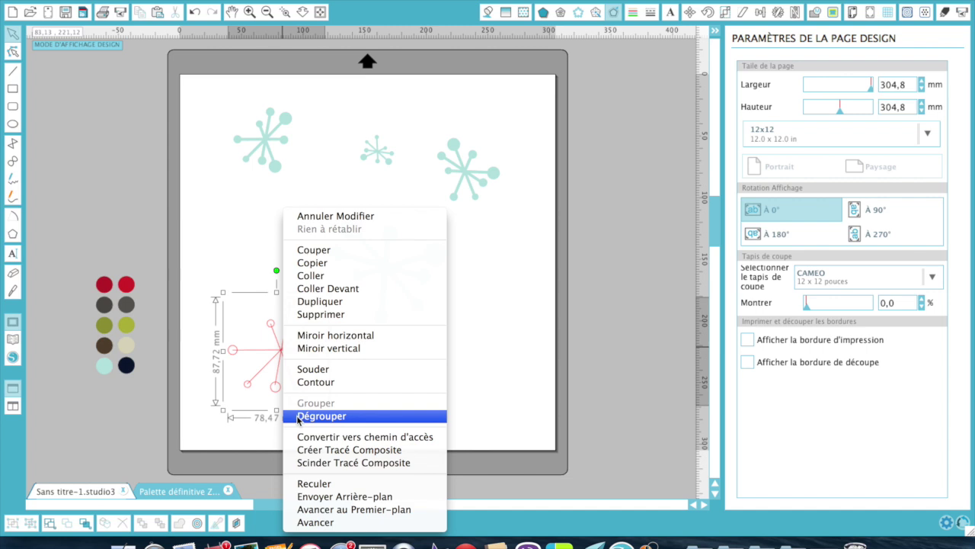
click(303, 416)
click(382, 374)
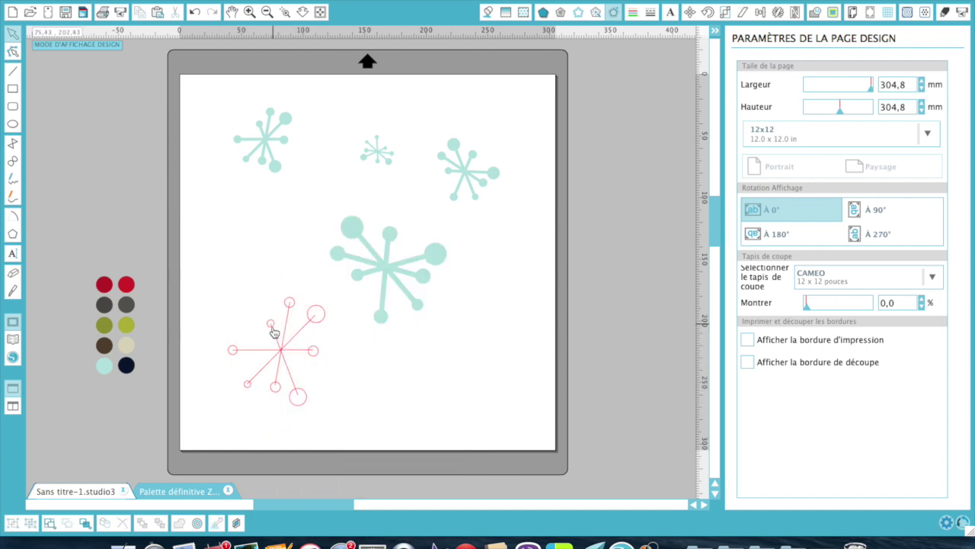
Draw an additional straight spoke from the star's open upper-left area to its centre.
click(14, 79)
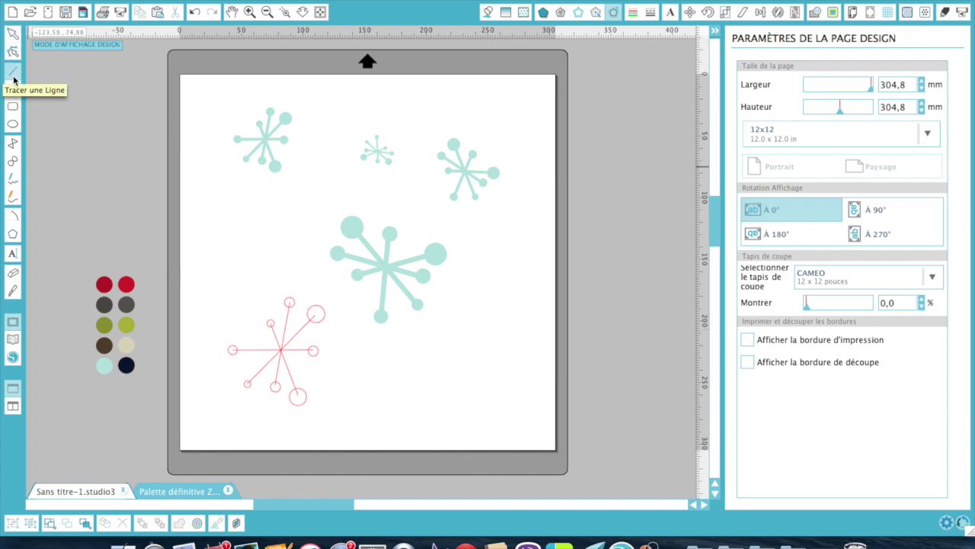
key(z)
drag(214, 281, 355, 427)
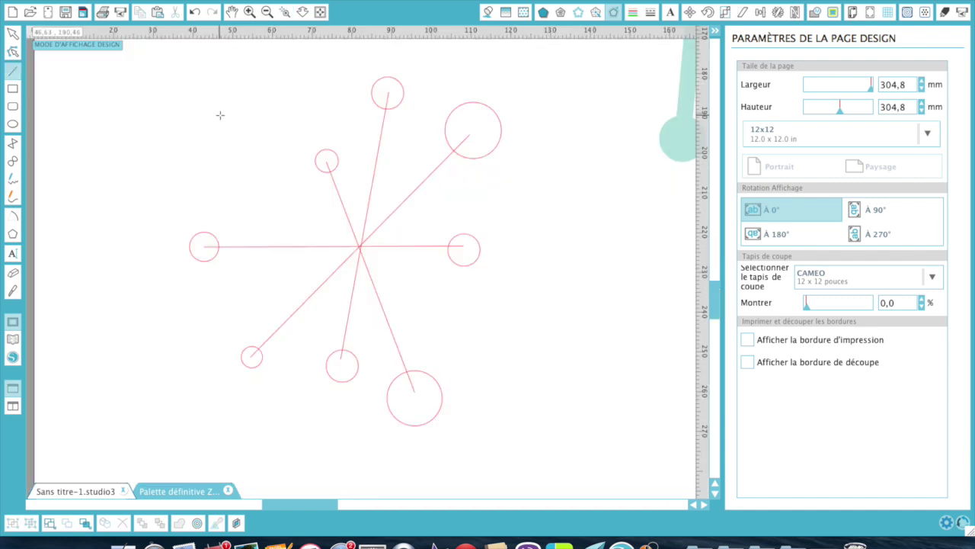
mouse_move(220, 116)
mouse_down()
mouse_move(261, 191)
mouse_move(322, 261)
mouse_move(359, 247)
mouse_up()
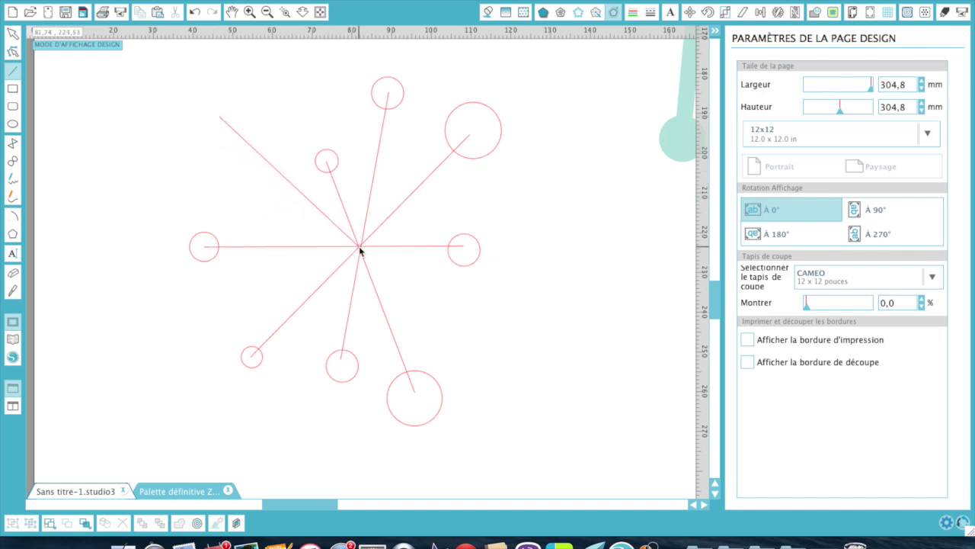
Duplicate the large upper-right circle and place the copy on the outer end of the new upper-left spoke.
key(v)
click(488, 157)
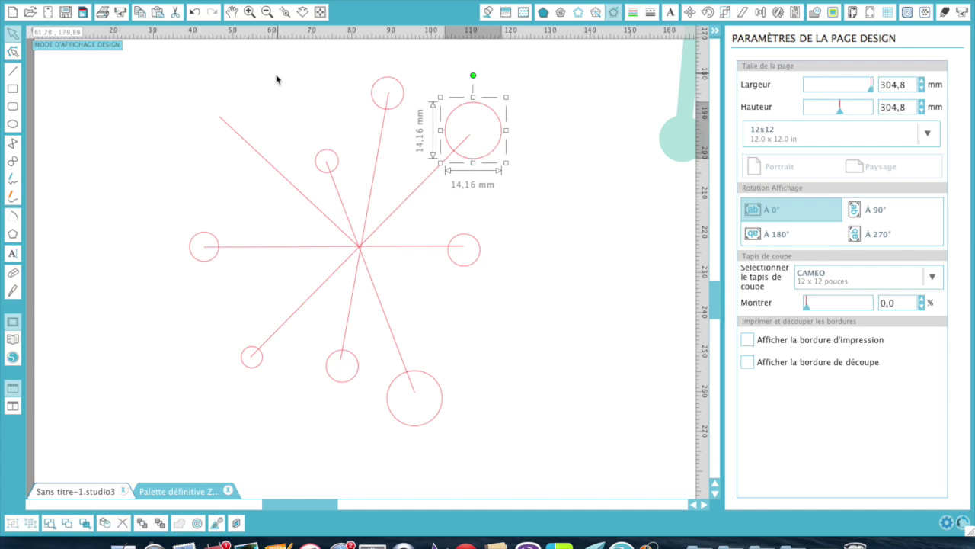
key(super+d)
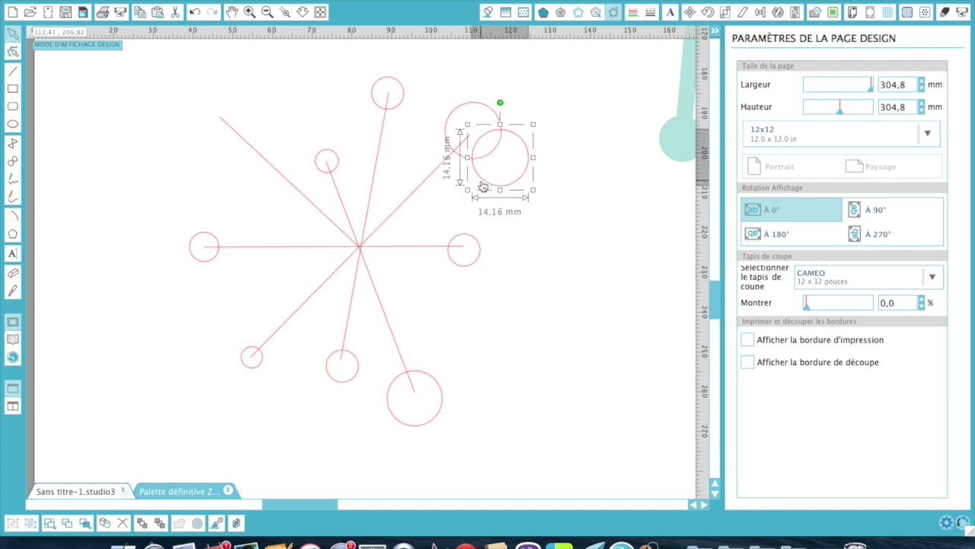
drag(491, 188, 207, 137)
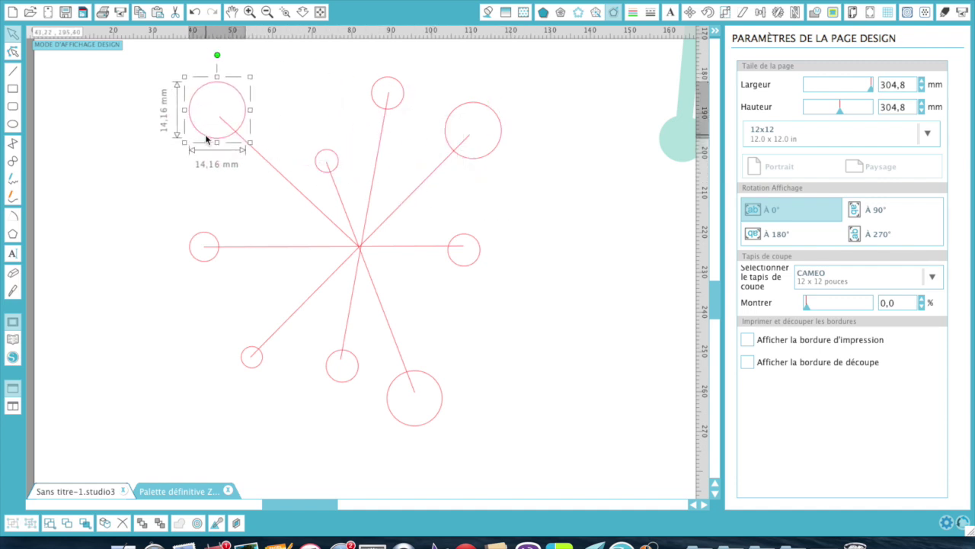
Group all the lines and circles of the nine-spoke star and create a 2.0 mm rounded outer contour around it.
drag(139, 87, 463, 372)
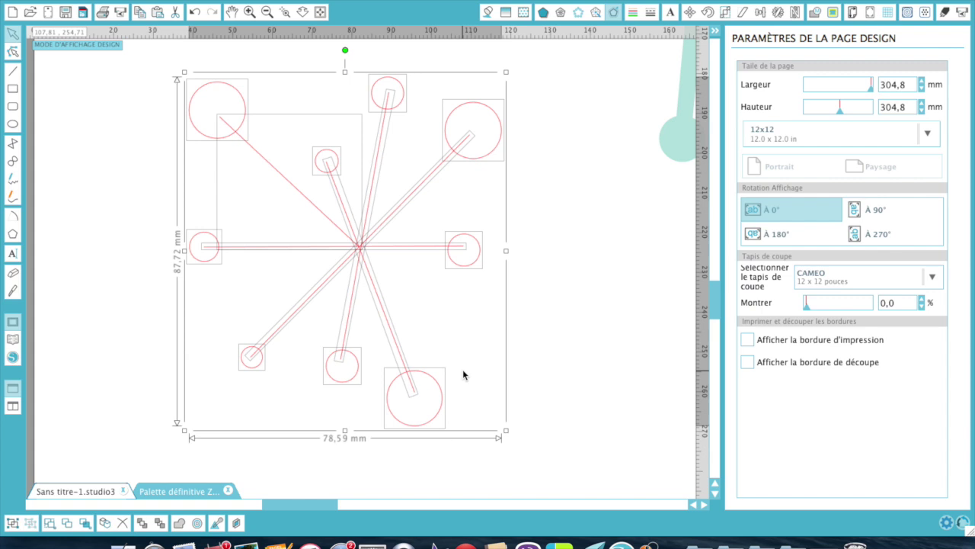
key(super+g)
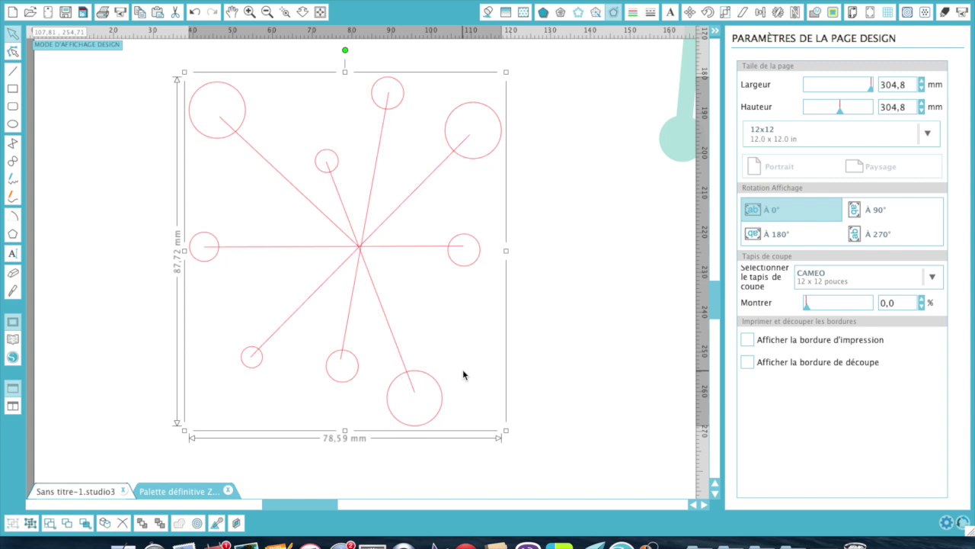
click(615, 16)
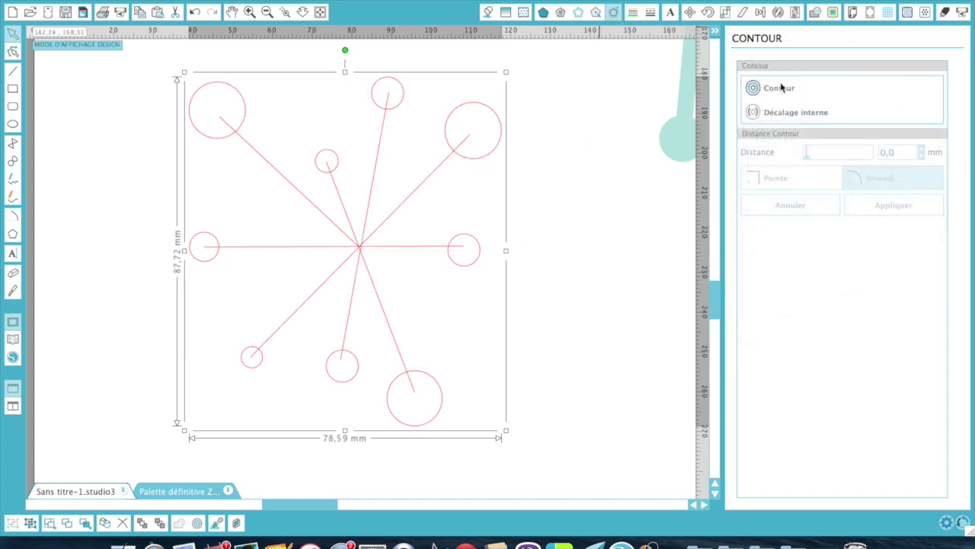
click(781, 89)
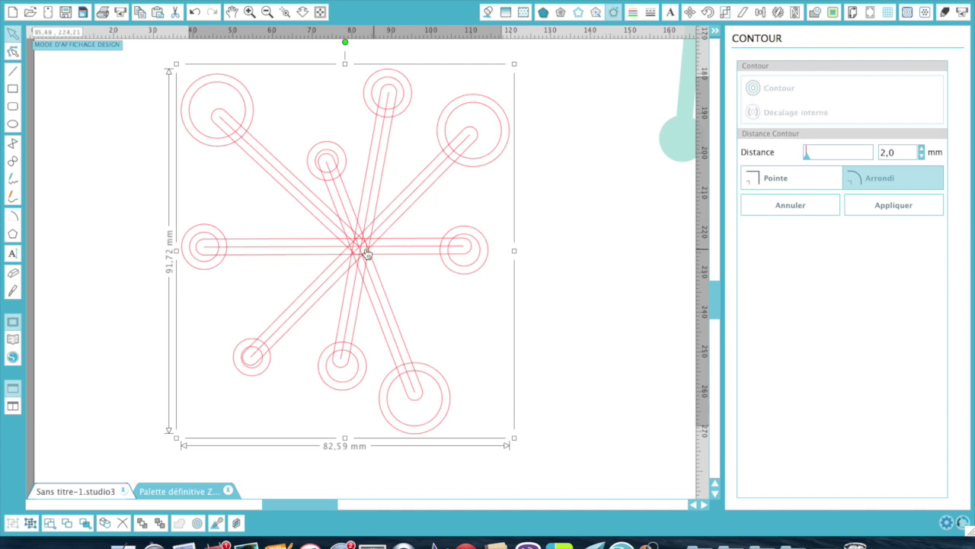
Move the original line-and-circle star out of its new contour, off the page beside the colour palette.
drag(361, 247, 4, 250)
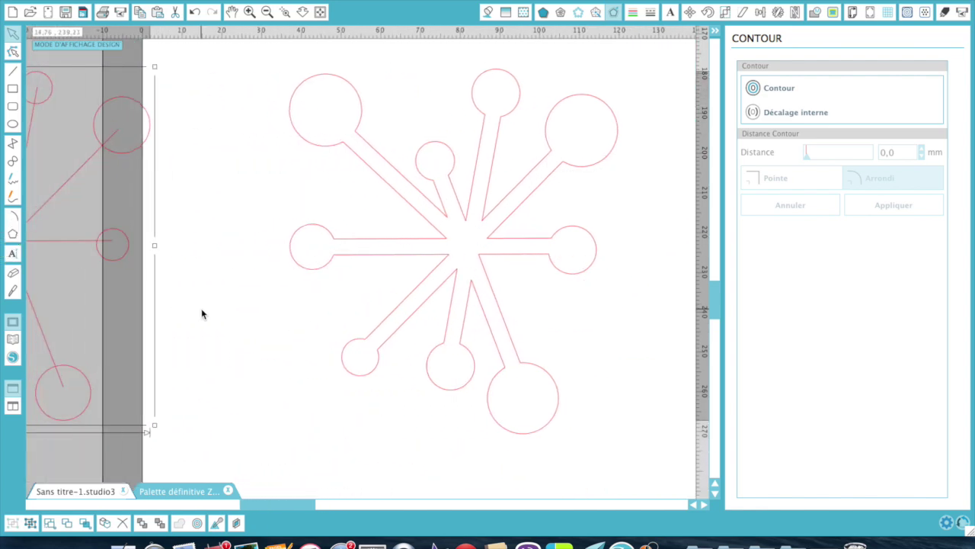
click(238, 344)
click(320, 12)
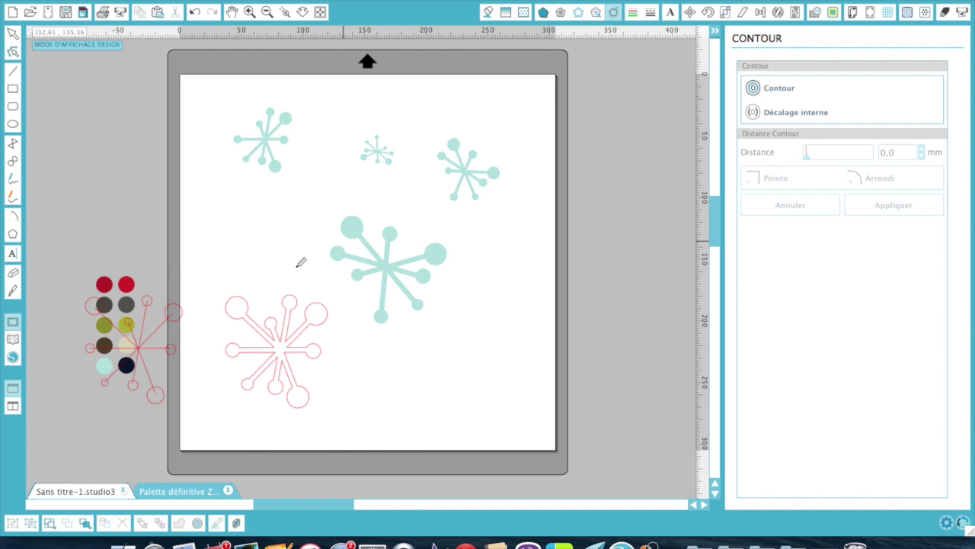
Fill the nine-spoke contour star with the large star's light aqua and move the original line star above the off-page colour palette.
click(288, 302)
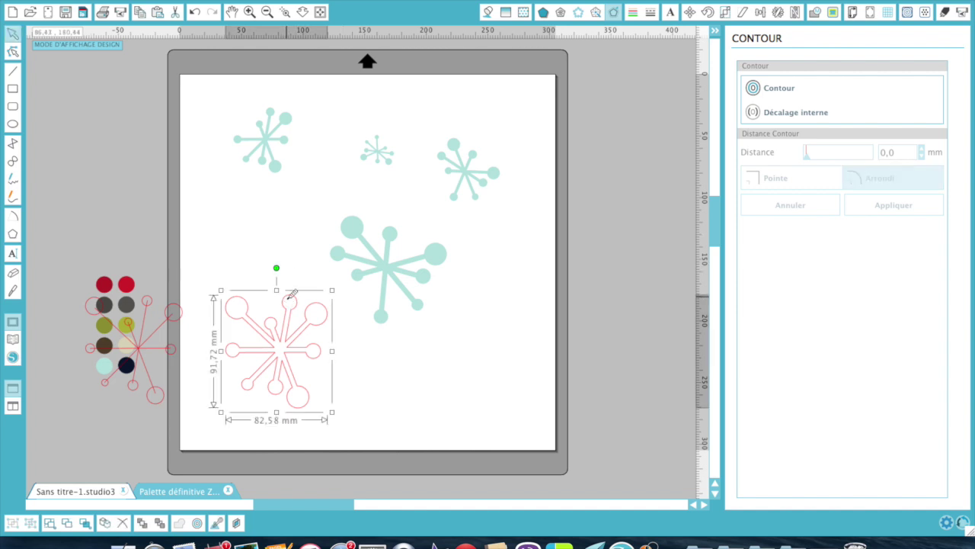
click(355, 228)
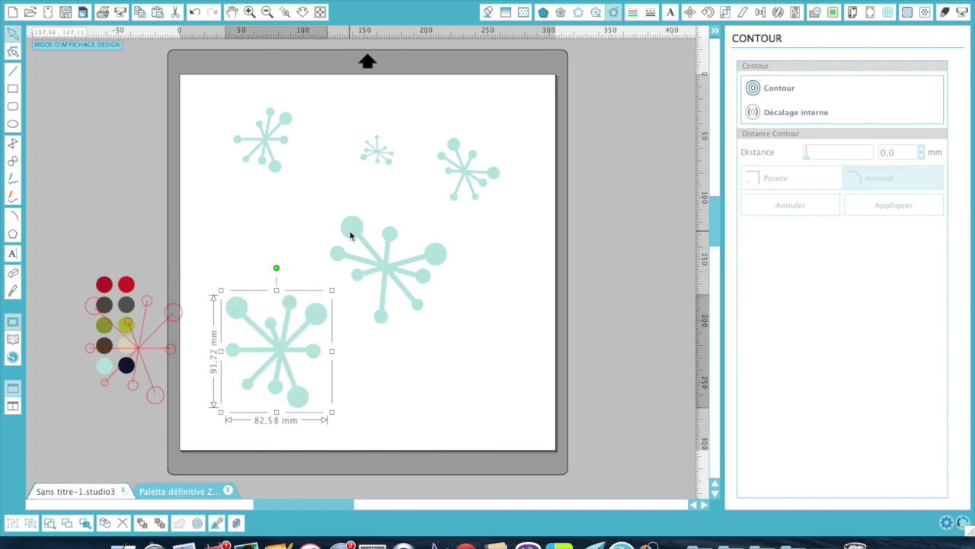
click(379, 419)
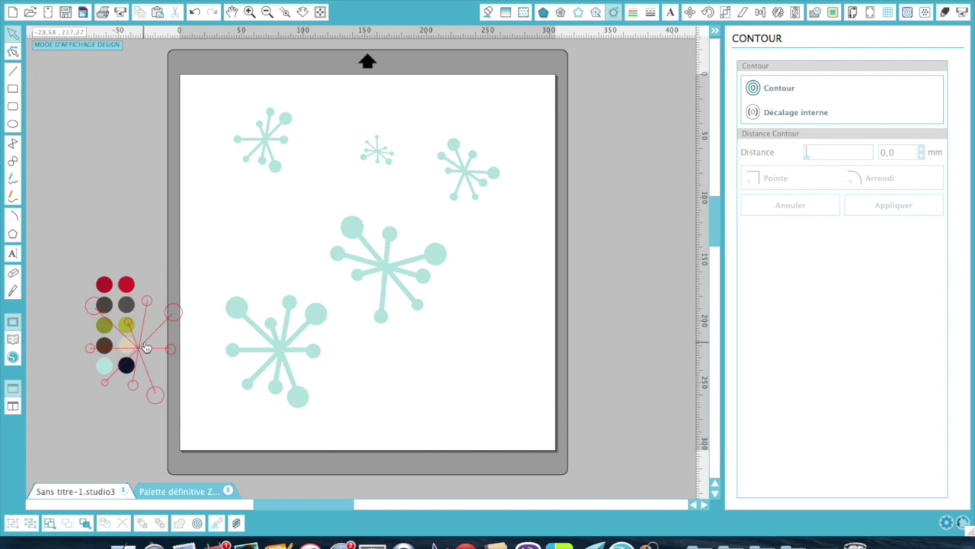
drag(148, 343, 125, 149)
Save the design as "flocons sixties" in the atelier Nowell 15 folder on the desktop.
click(148, 0)
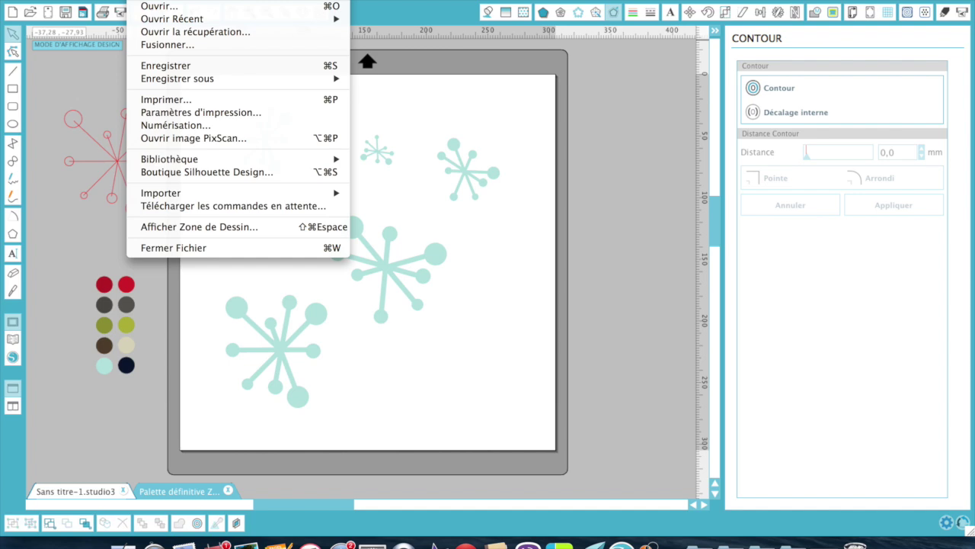
mouse_move(165, 83)
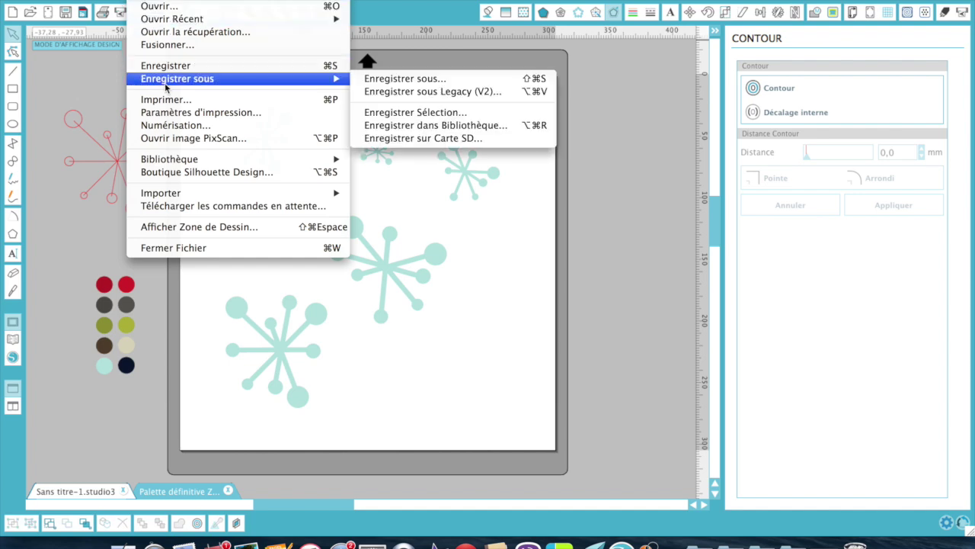
click(459, 79)
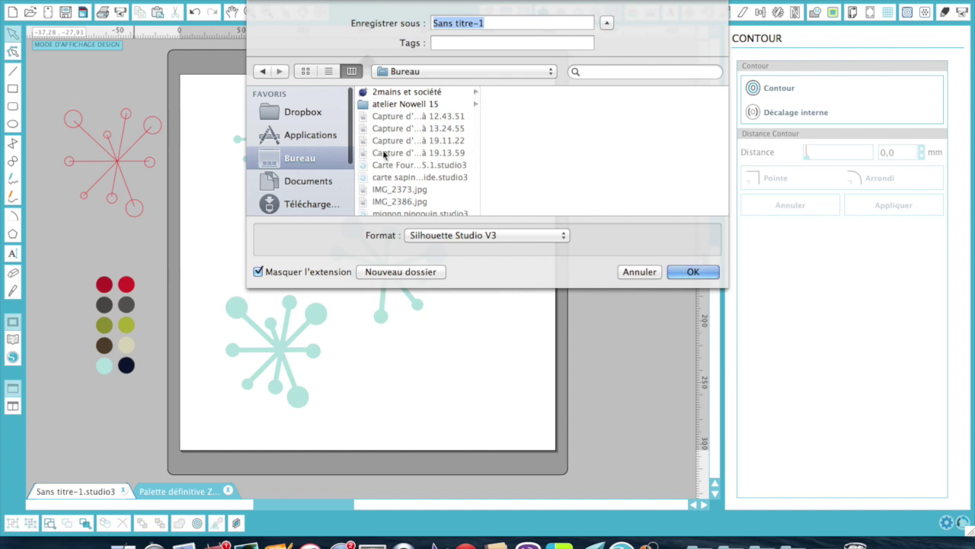
scroll(379, 157, down, 1)
click(399, 102)
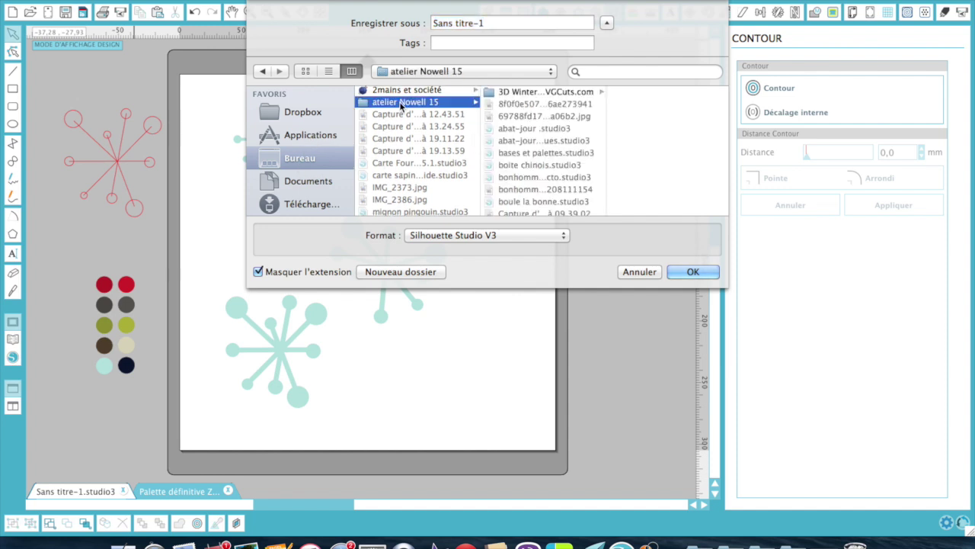
click(483, 23)
drag(483, 22, 419, 20)
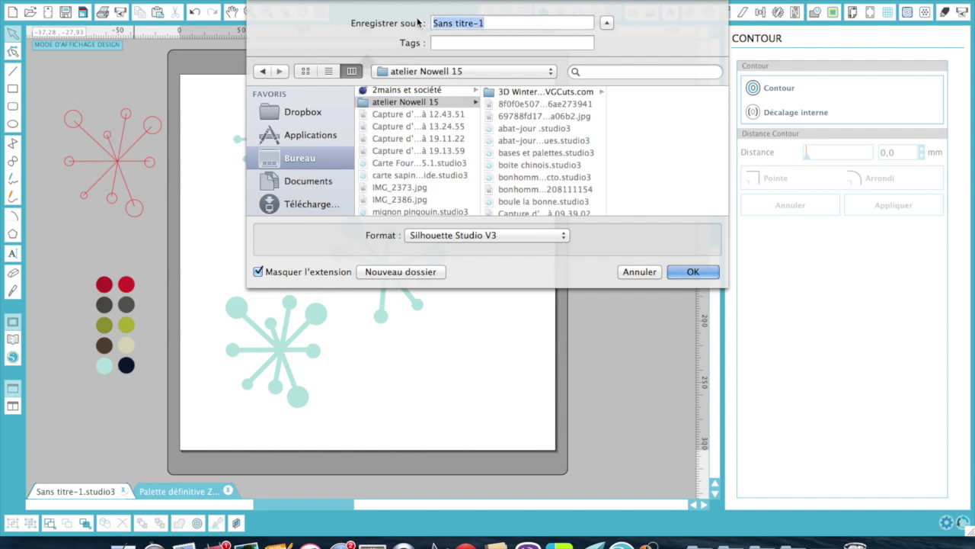
text(flocon)
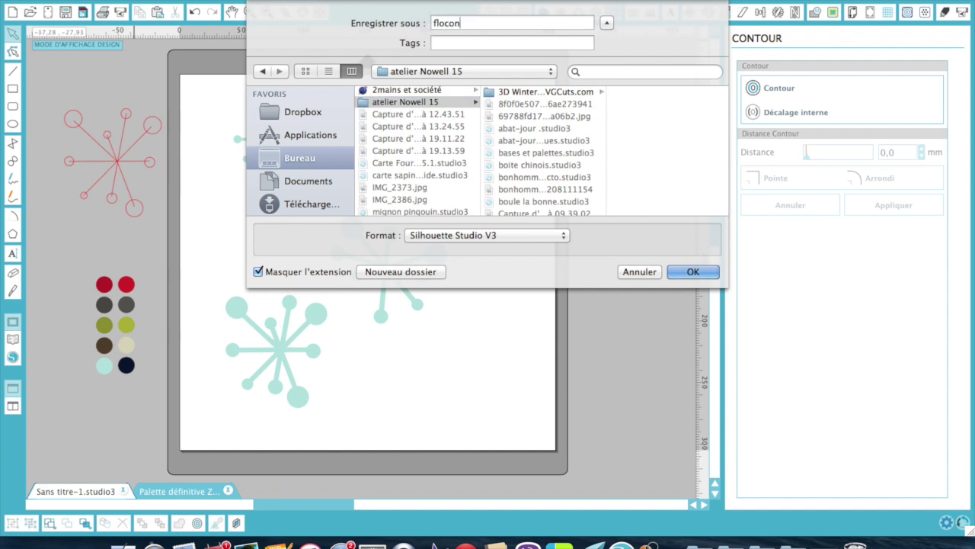
text(s sixties)
click(702, 272)
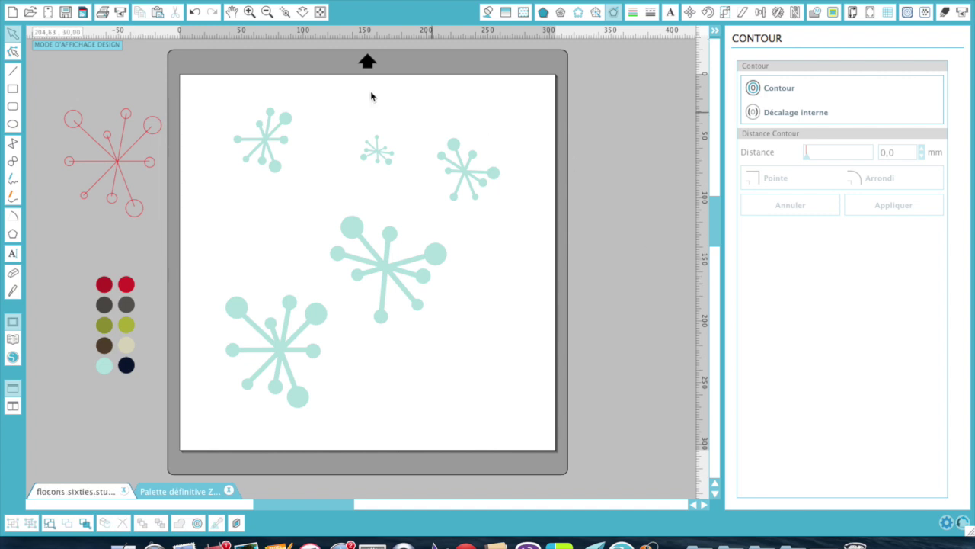
Open the recent file pingouin défin.studio3.
click(153, 0)
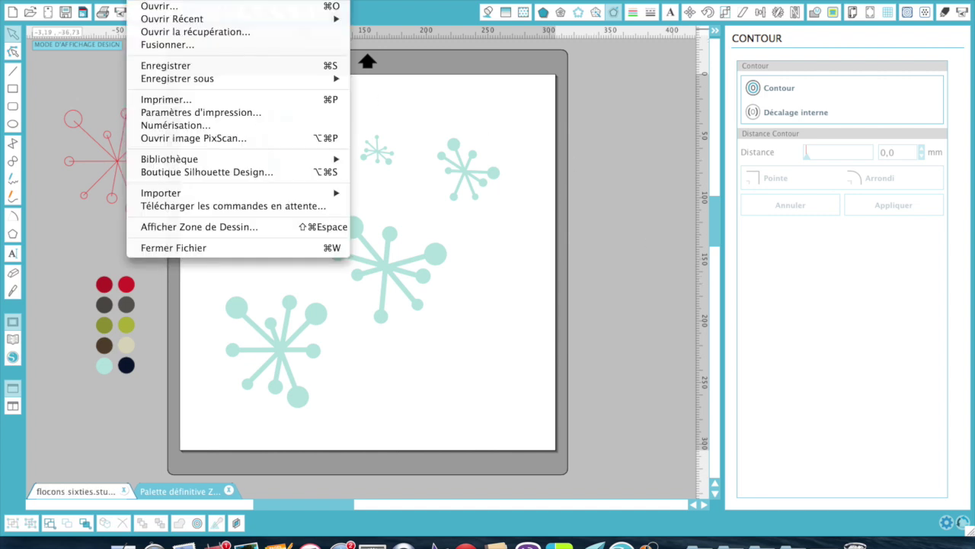
mouse_move(157, 21)
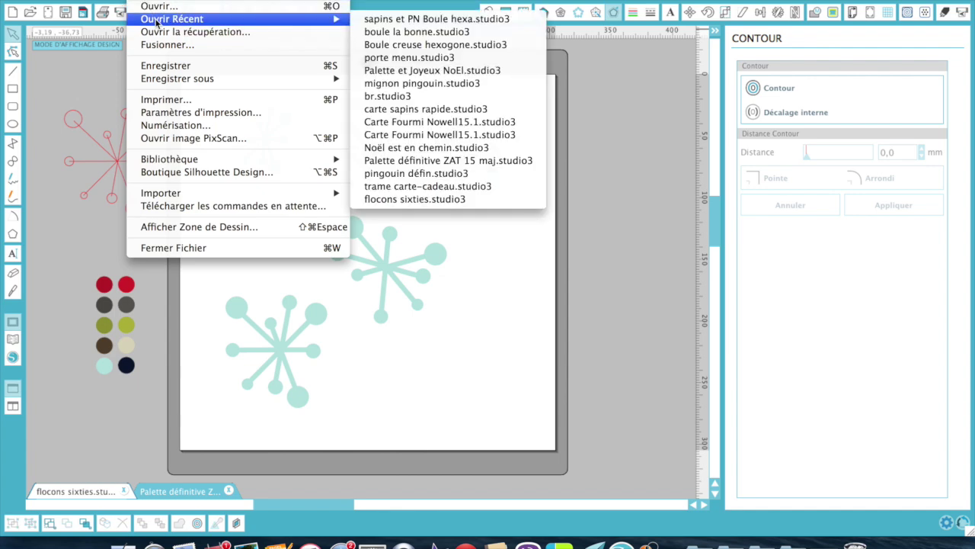
click(471, 176)
Copy the whole penguin into the flocons sixties document and place it over the page's lower-right edge.
drag(220, 158, 363, 369)
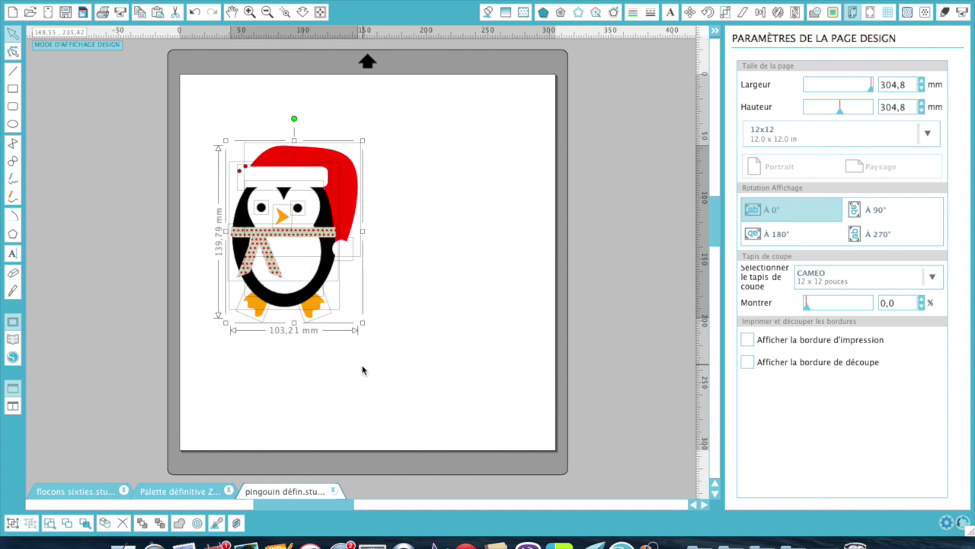
click(206, 490)
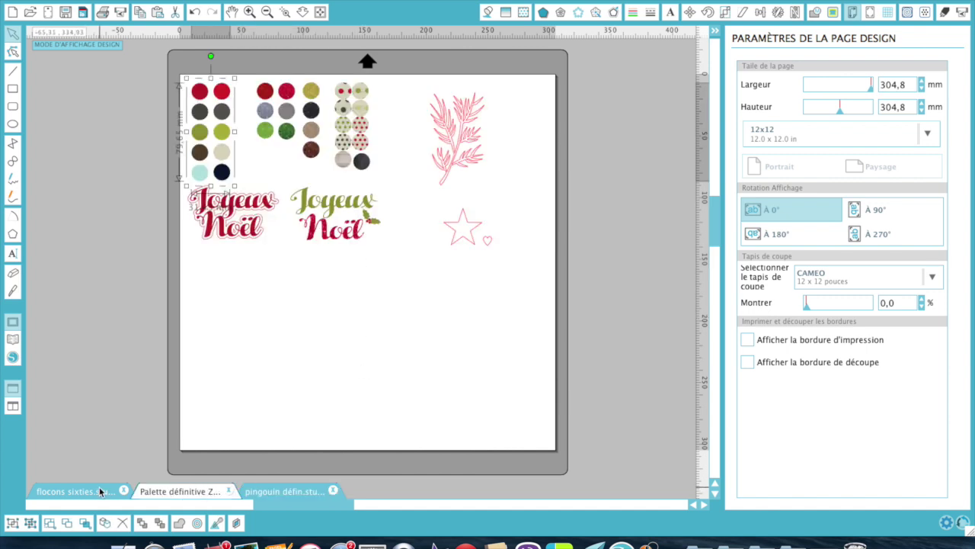
click(102, 490)
key(super+v)
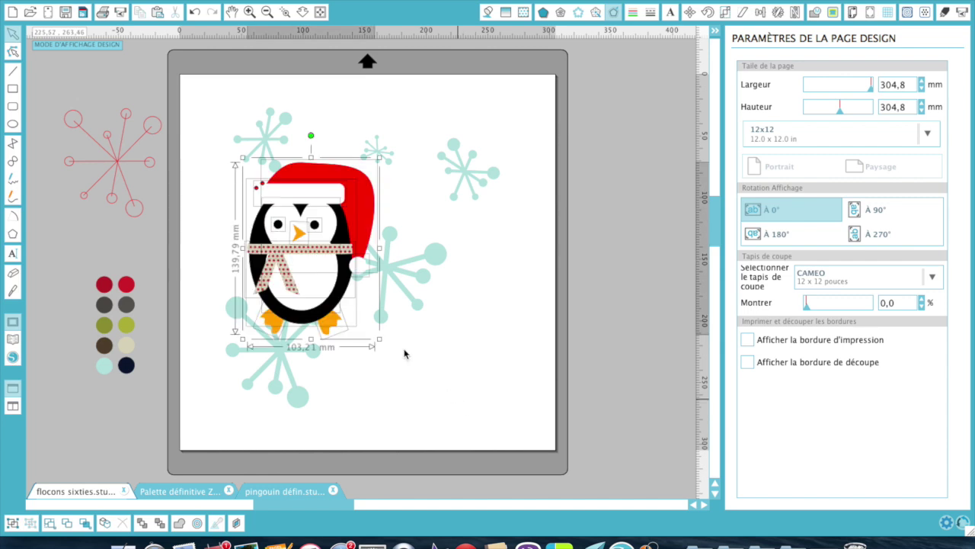
drag(256, 238, 491, 344)
click(414, 379)
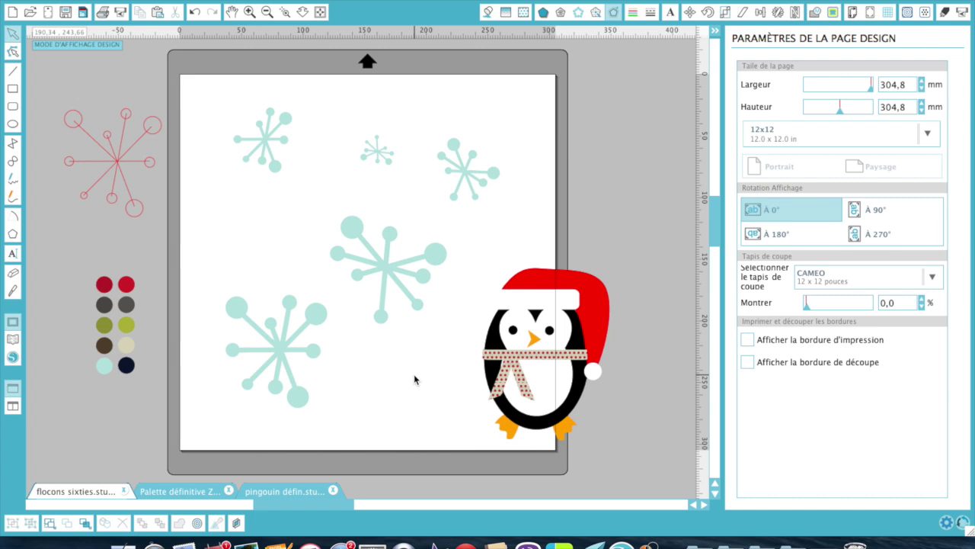
Fill the penguin's hat brim and pompom with the stars' light aqua colour.
click(501, 307)
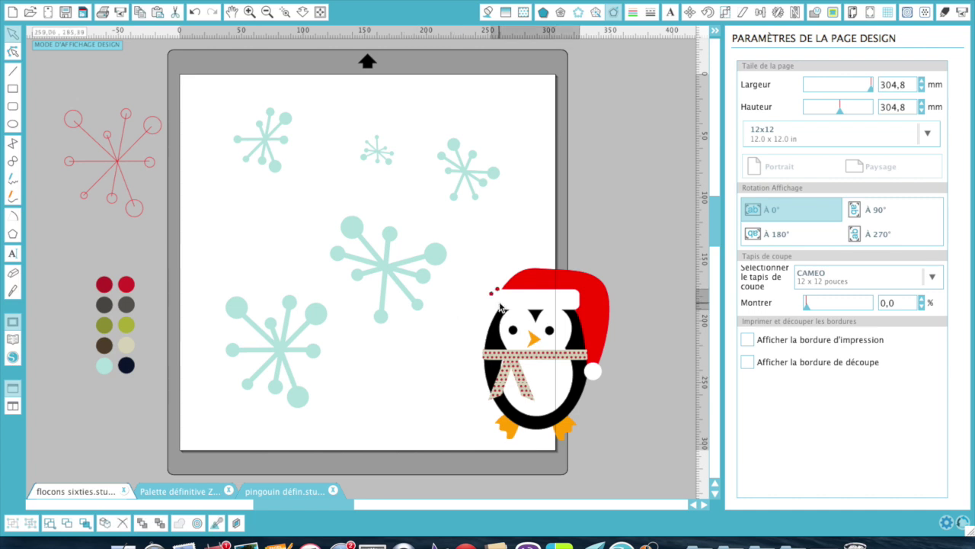
click(436, 253)
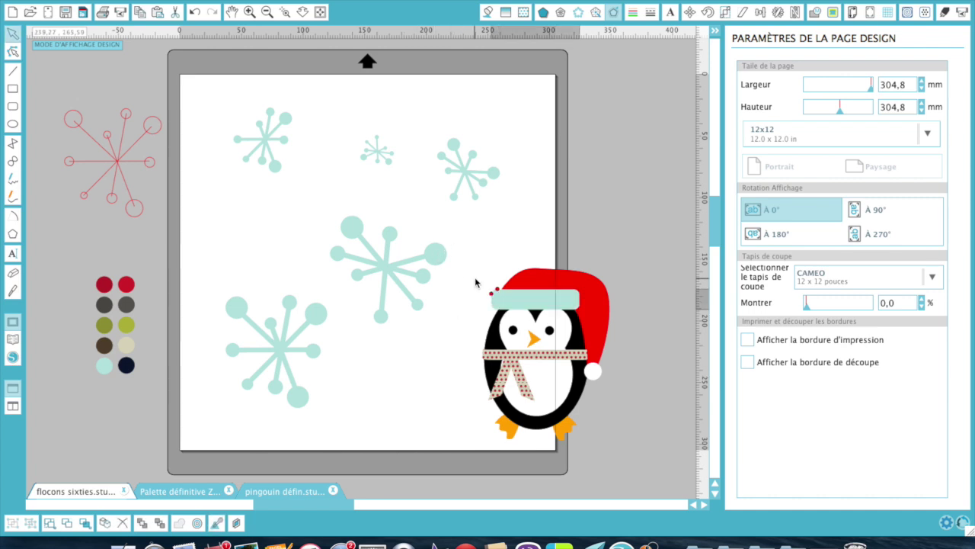
click(596, 374)
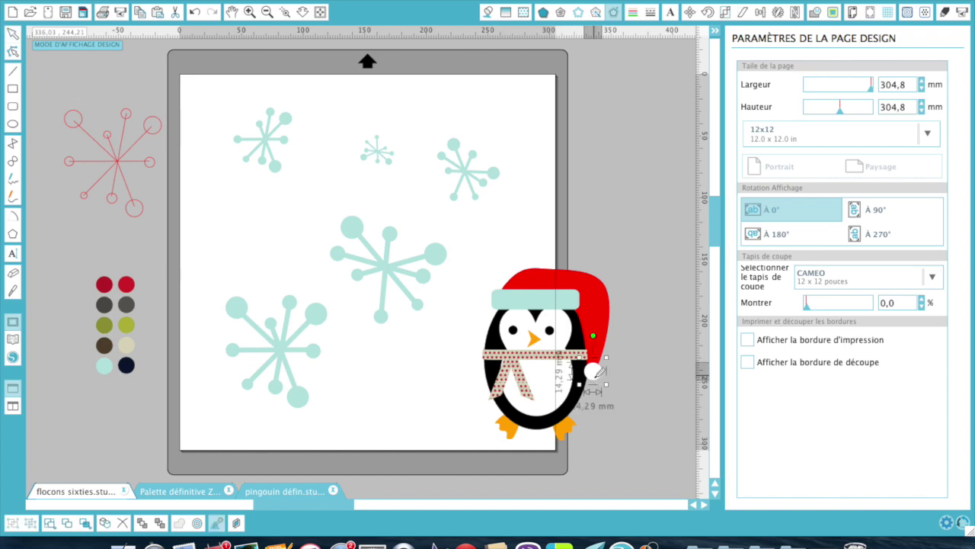
click(442, 254)
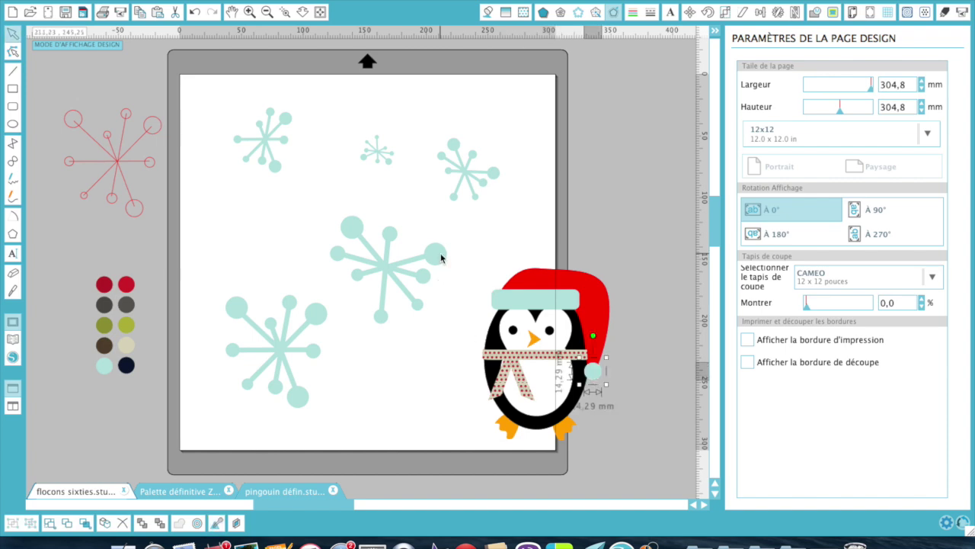
Try the light aqua fill on the penguin's white face and belly, and undo it.
click(549, 412)
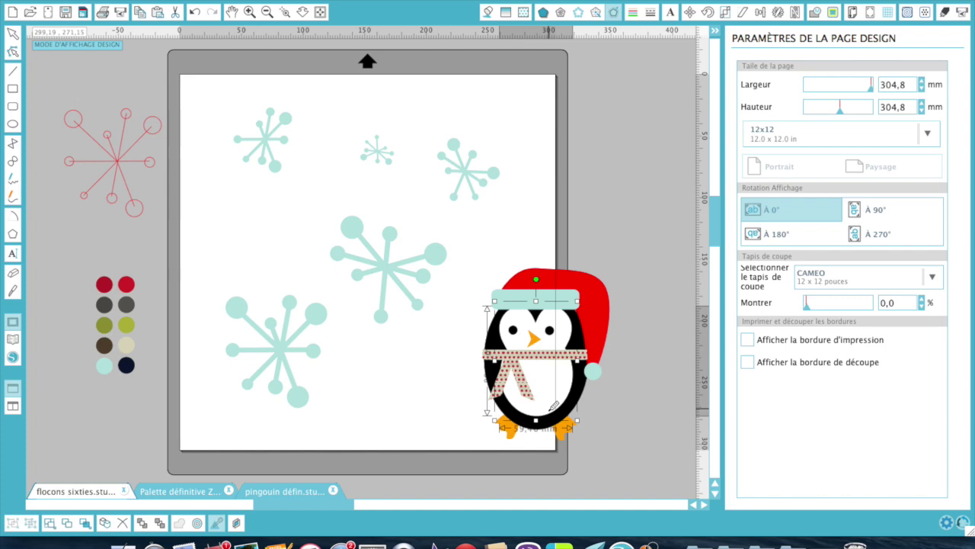
click(436, 256)
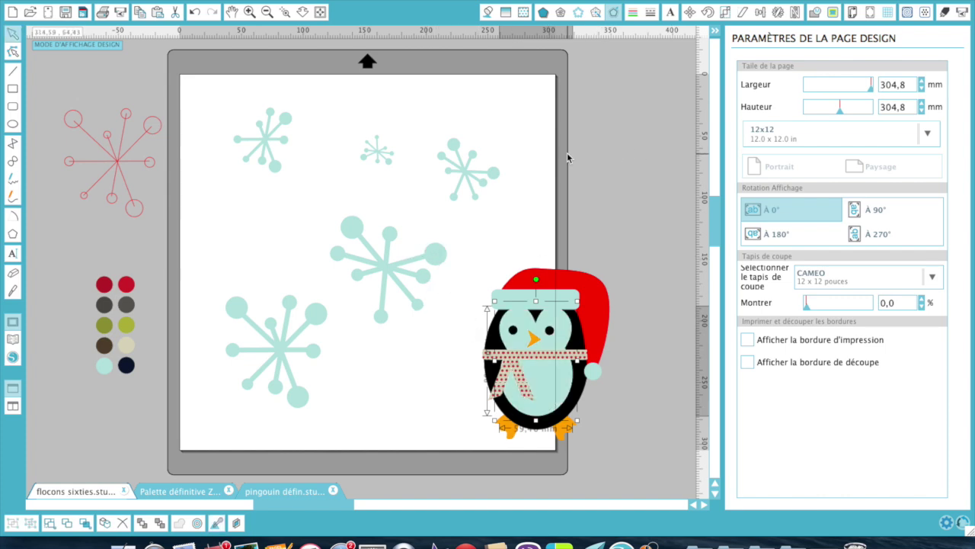
click(194, 13)
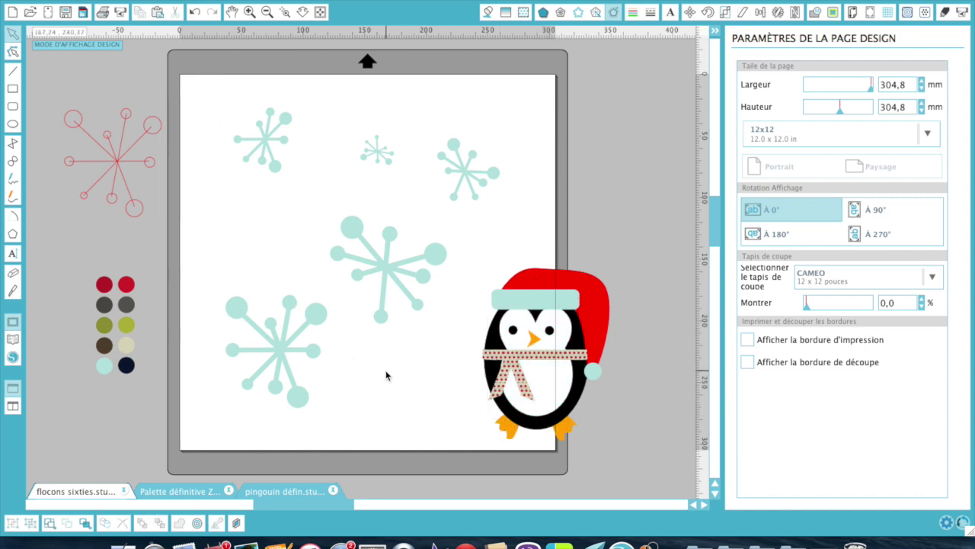
Fill the penguin's red hat with the palette's darker olive green, trying the lighter green first.
click(550, 283)
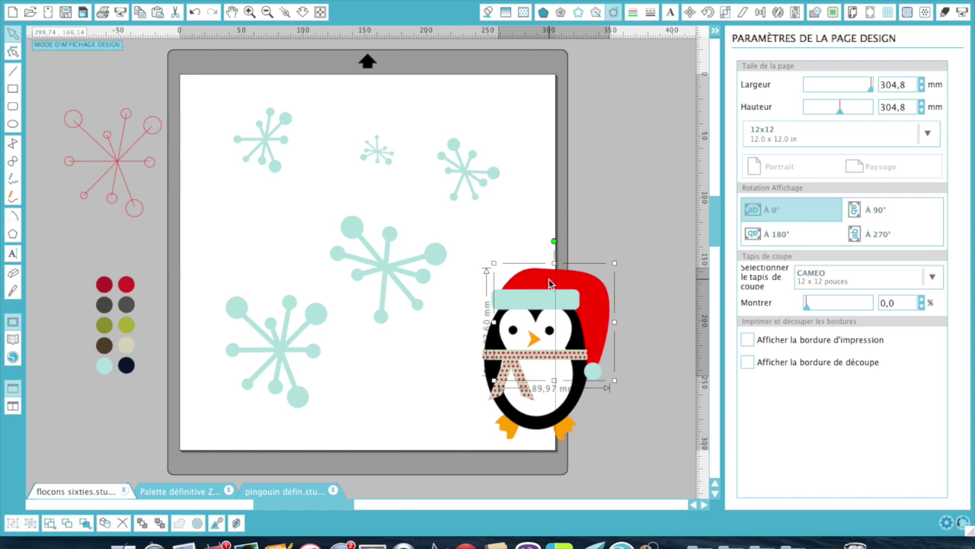
key(i)
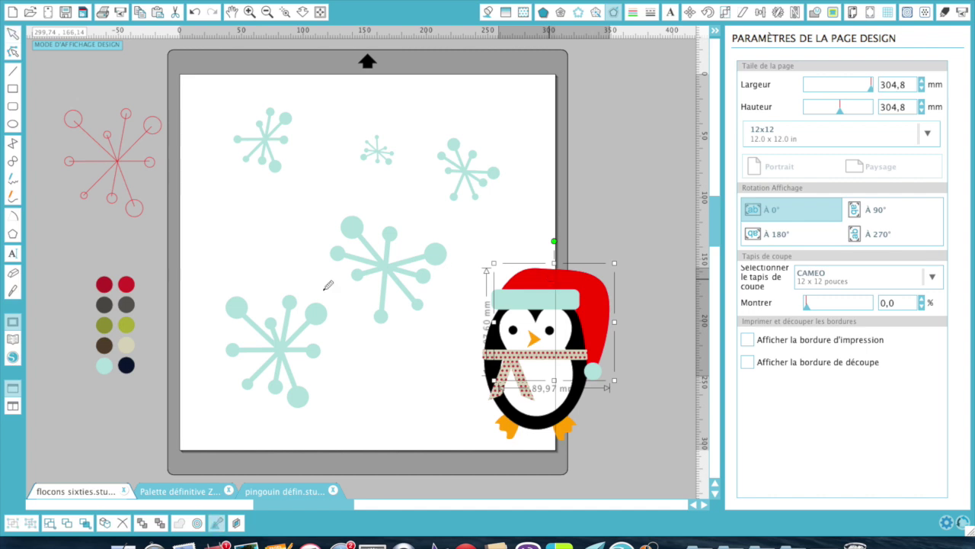
click(126, 326)
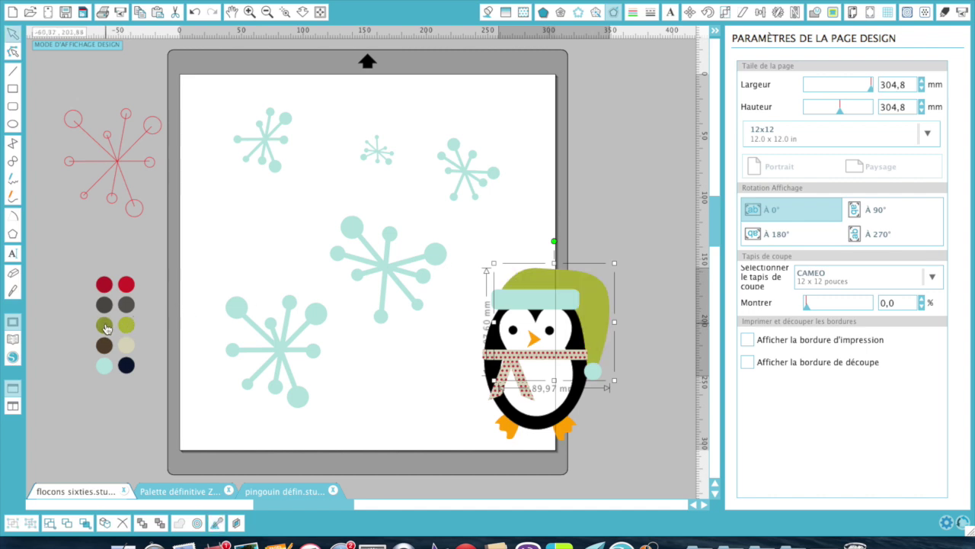
click(106, 328)
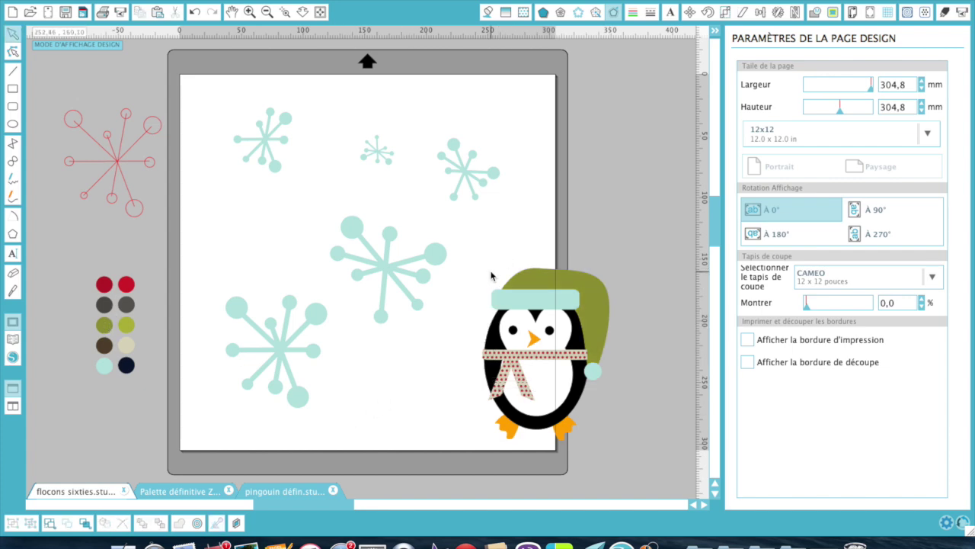
Group the penguin and move it to the page's lower centre, and shift the large central star towards the page's right edge.
drag(476, 259, 585, 427)
key(super+g)
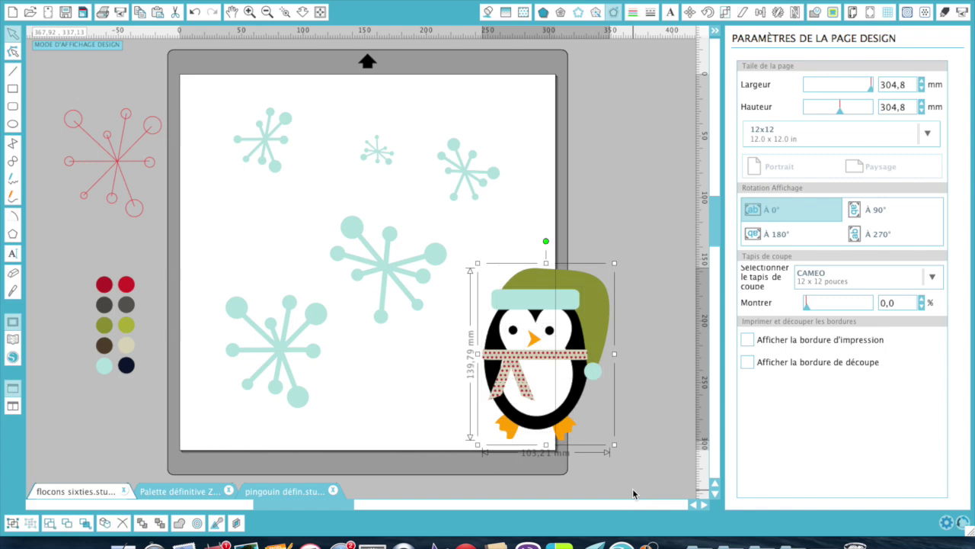
drag(567, 369, 423, 361)
drag(362, 229, 454, 229)
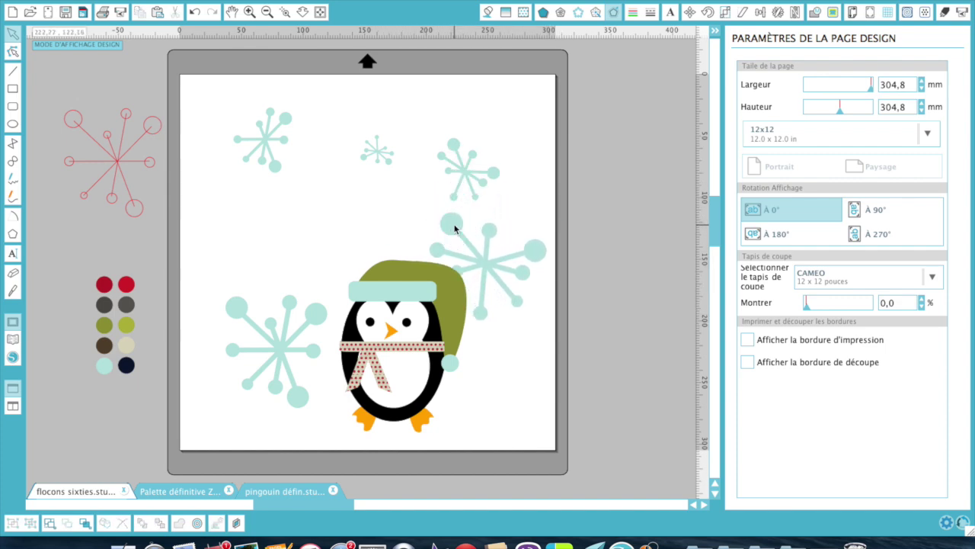
Move the medium star at the page's right up towards the upper corner, and shift the large lower-left star higher.
drag(467, 177, 492, 124)
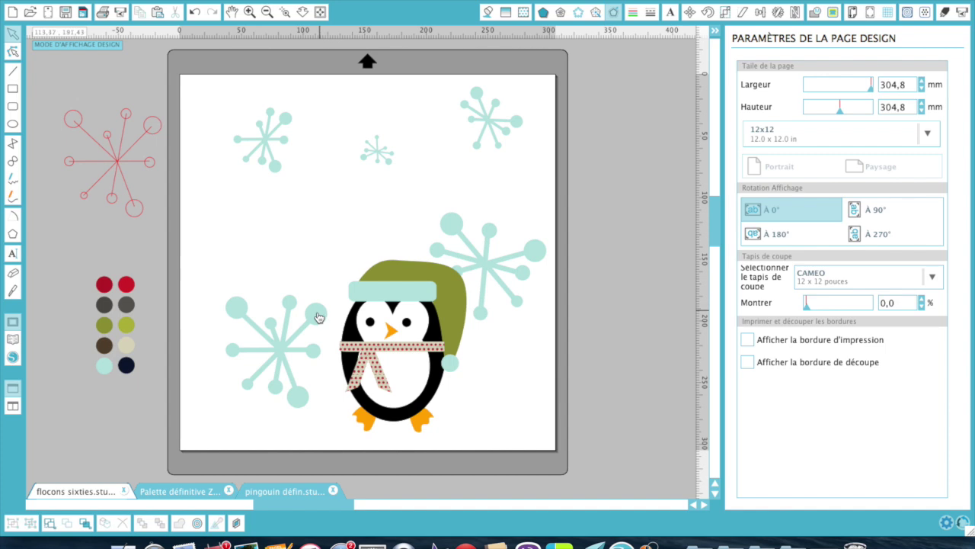
drag(286, 352, 276, 288)
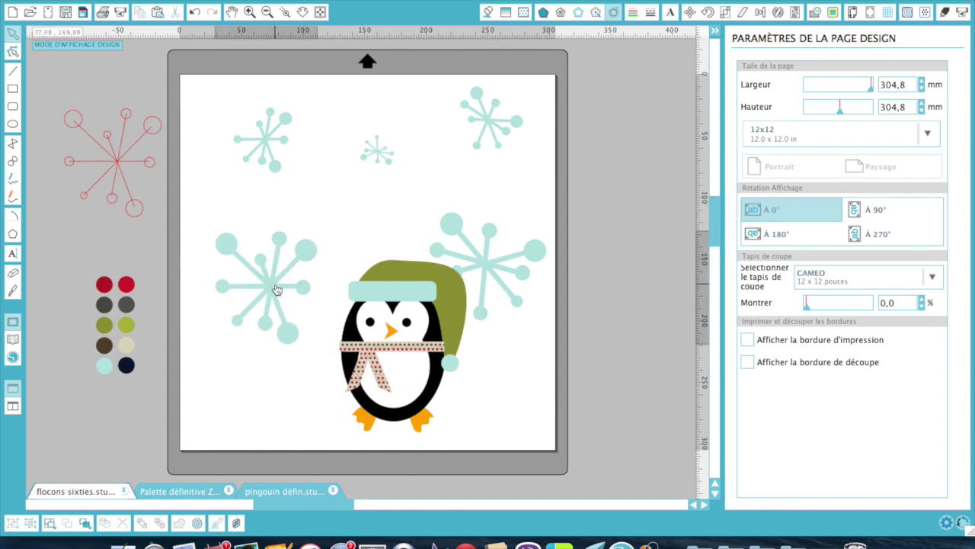
Duplicate the large left star, shrink the copy to about 39 by 44 mm, and place it above the penguin's hat, rotated about a quarter turn clockwise.
key(super+d)
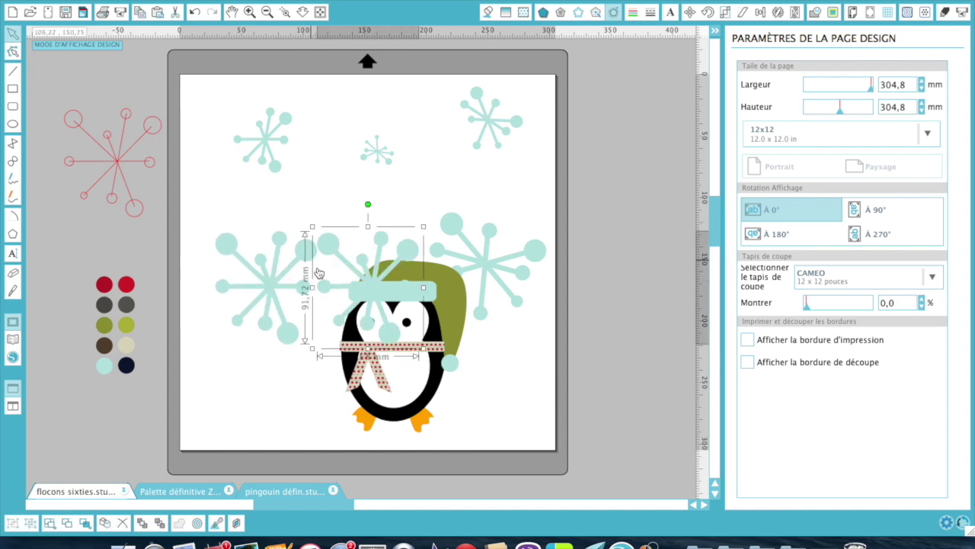
drag(328, 252, 317, 173)
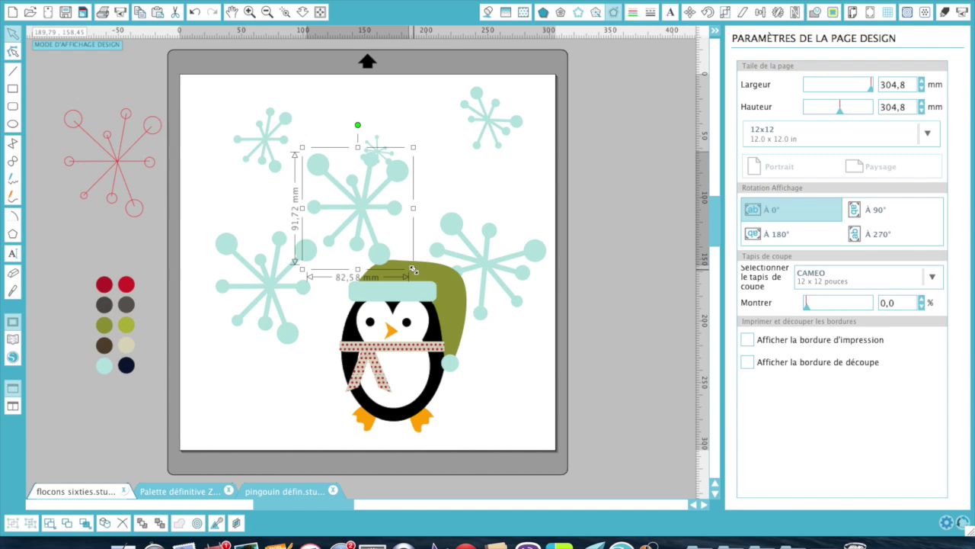
drag(413, 270, 343, 222)
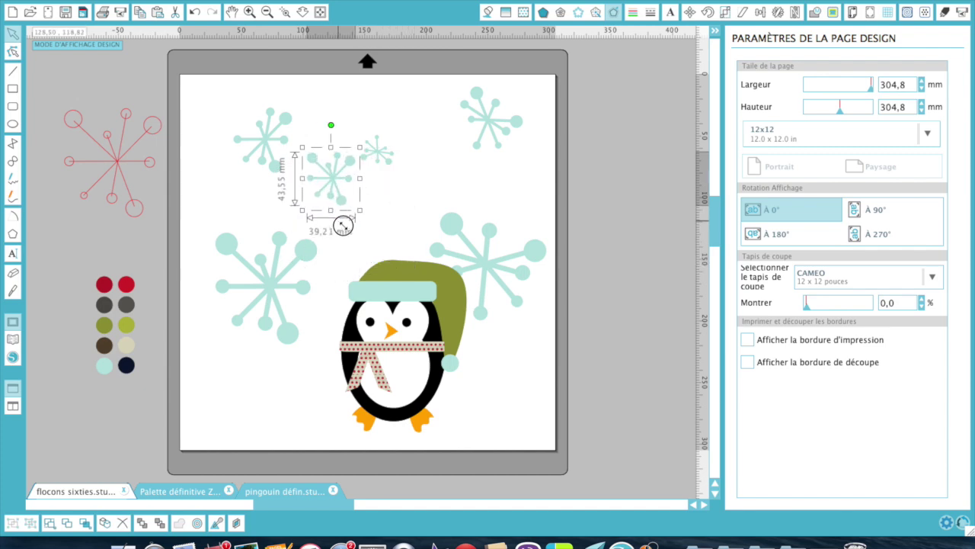
drag(331, 125, 364, 229)
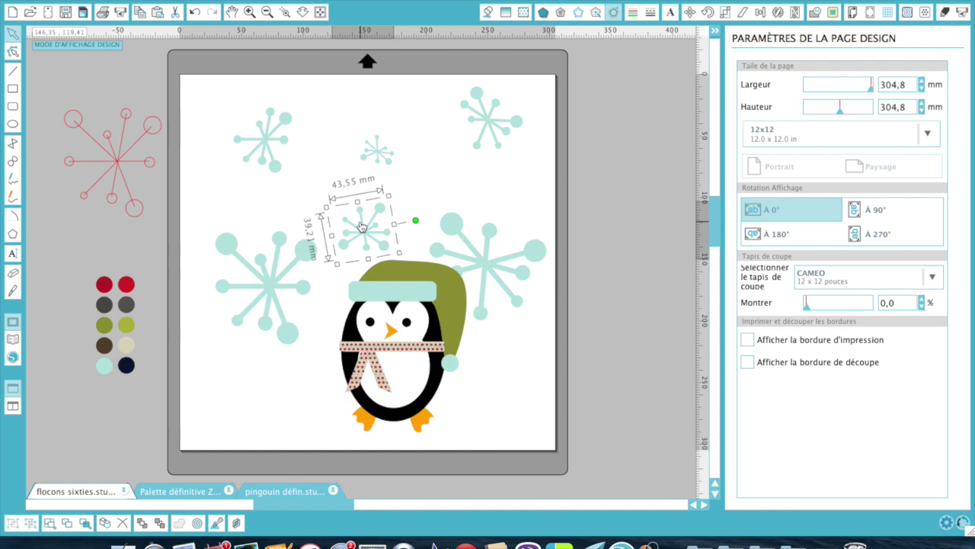
Place a copy of the small rotated star at the page's top centre, and spread out the upper-left star and the one above the hat.
key(ctrl+v)
drag(344, 202, 329, 128)
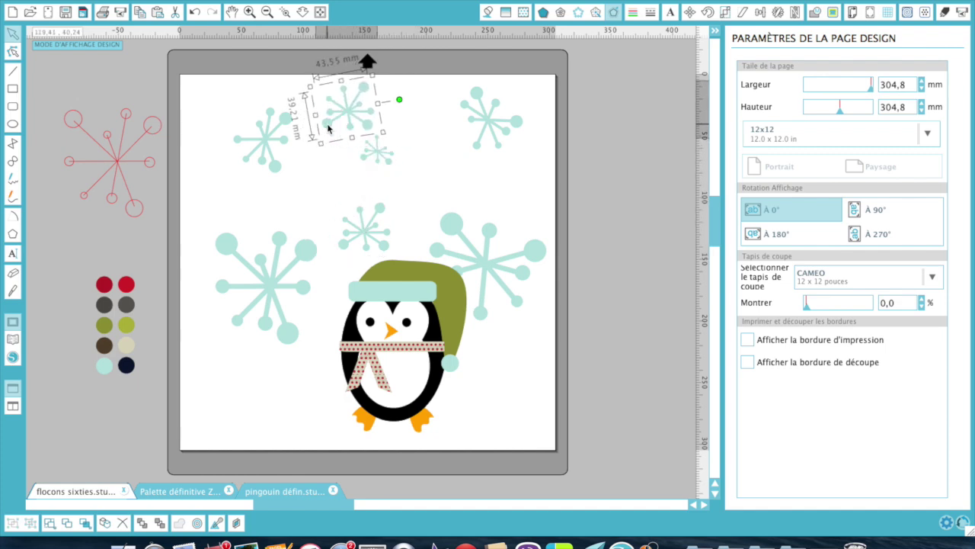
drag(266, 138, 233, 150)
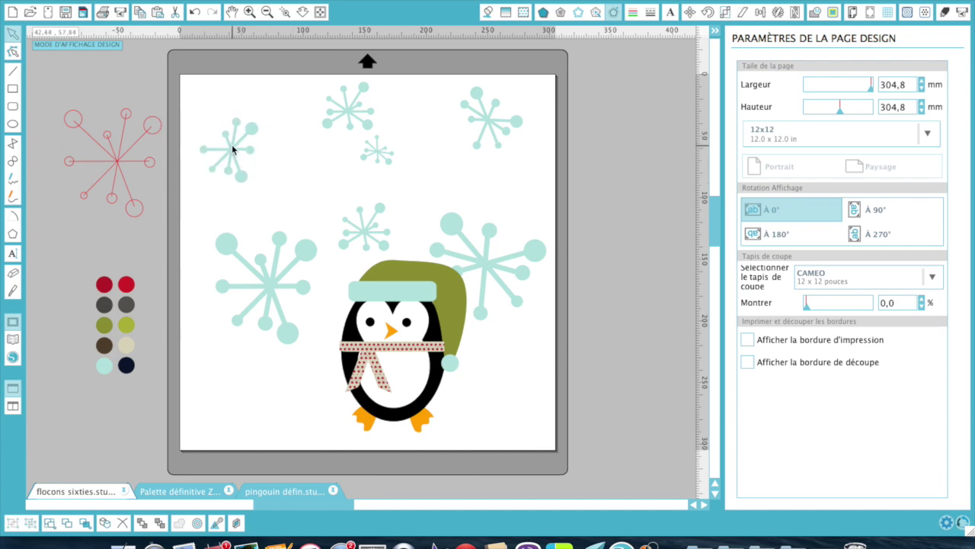
drag(366, 228, 398, 206)
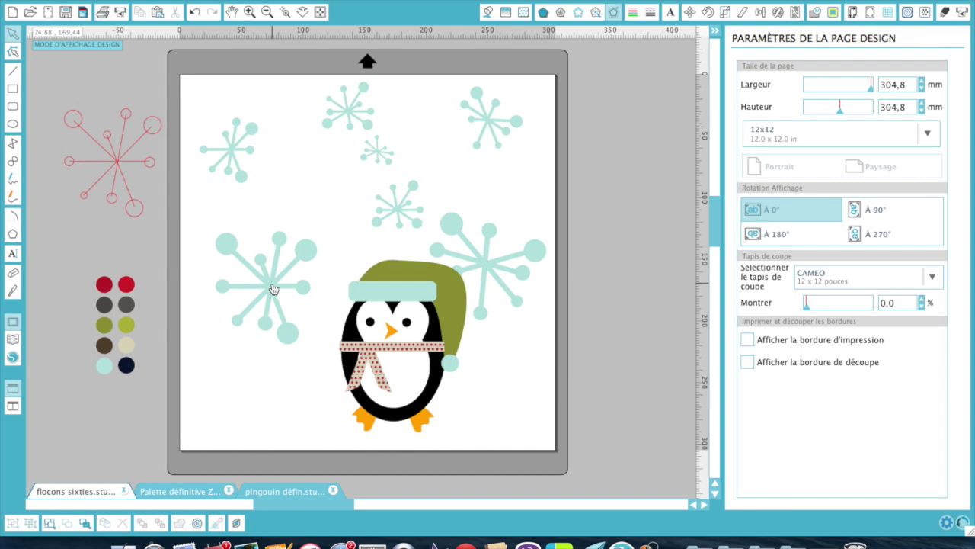
Shrink the large star left of the penguin to a medium size and deselect it.
click(274, 288)
drag(320, 348, 281, 300)
click(298, 381)
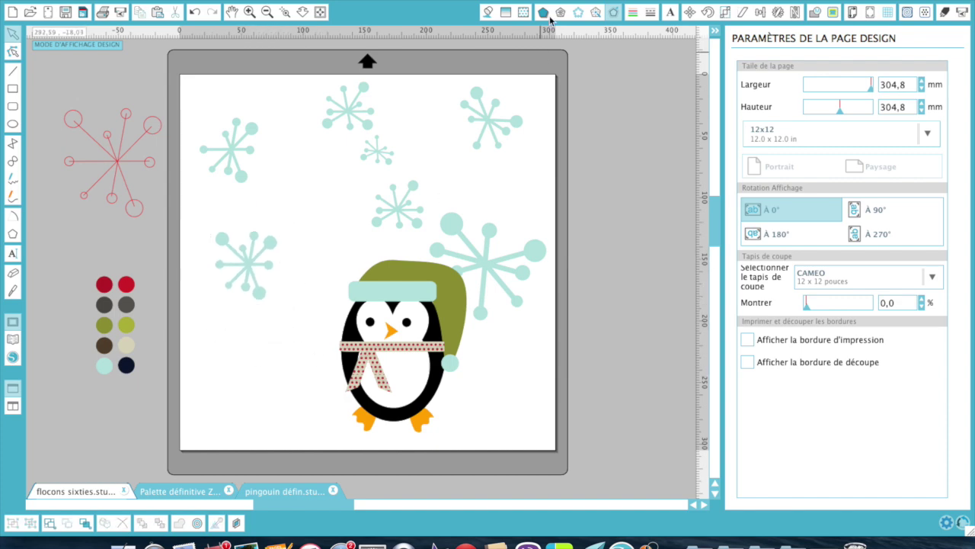